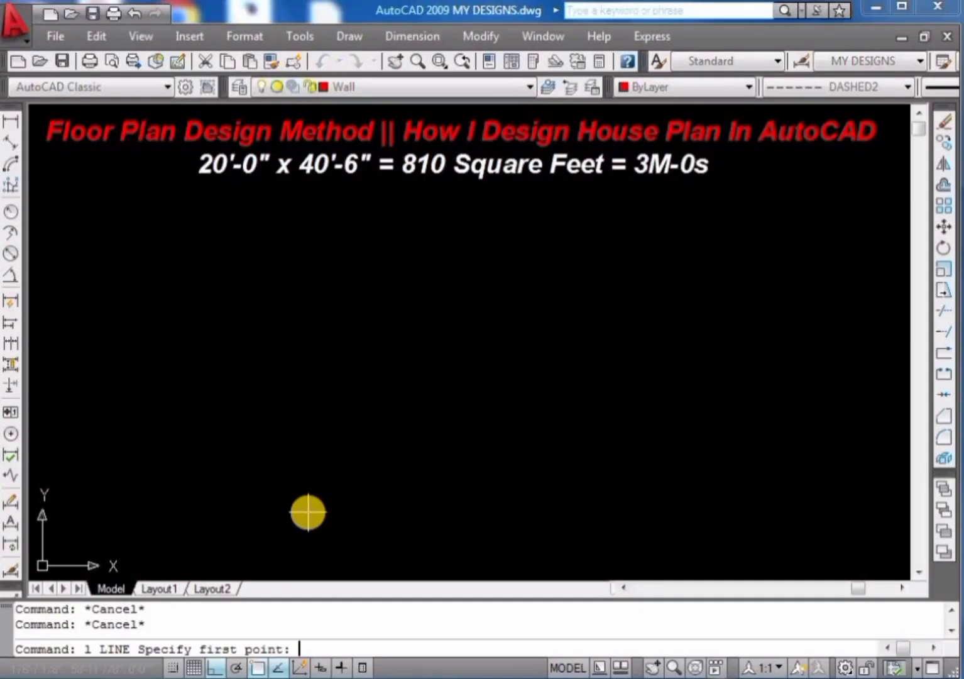
Draw the 20' x 40'-6" rectangular house outline and close it.
click(293, 511)
text(20')
key(Return)
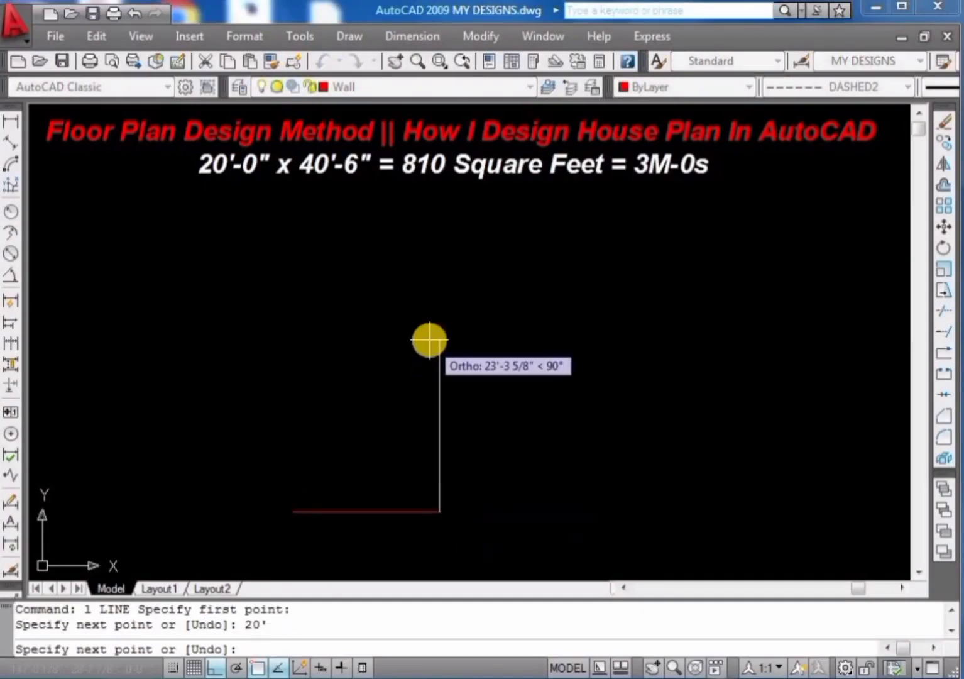
text(c)
key(Return)
Offset the outline 9" to form the double-line outer walls.
text(o)
key(Return)
text(9)
key(Return)
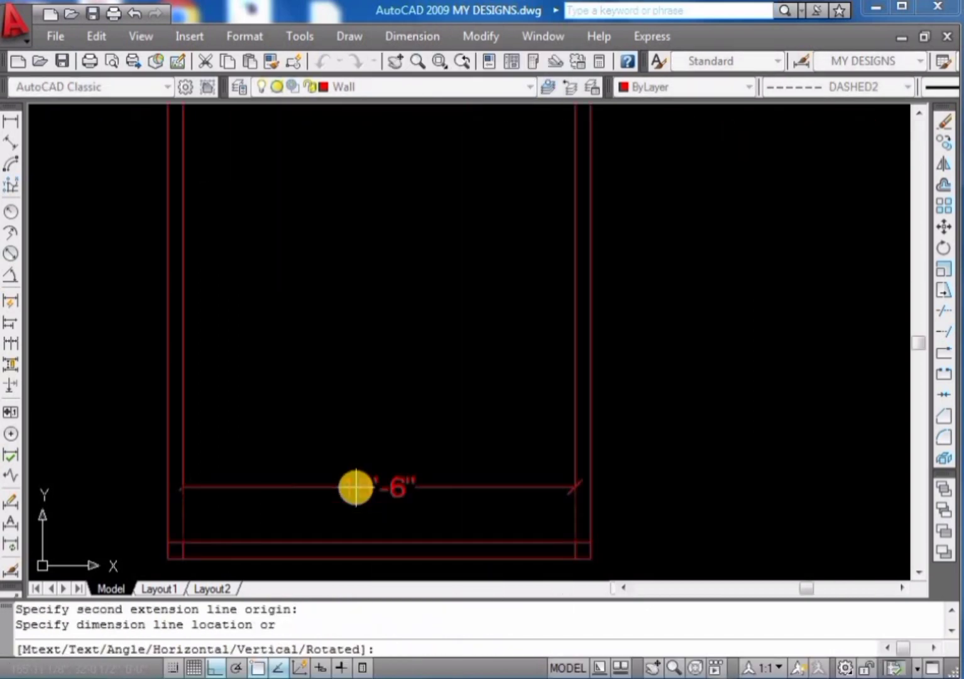
key(Escape)
key(Escape)
Offset interior wall lines 8' apart to divide the rooms, then trim the overlaps.
scroll(389, 456, up, 2)
text(o)
key(Return)
text(8')
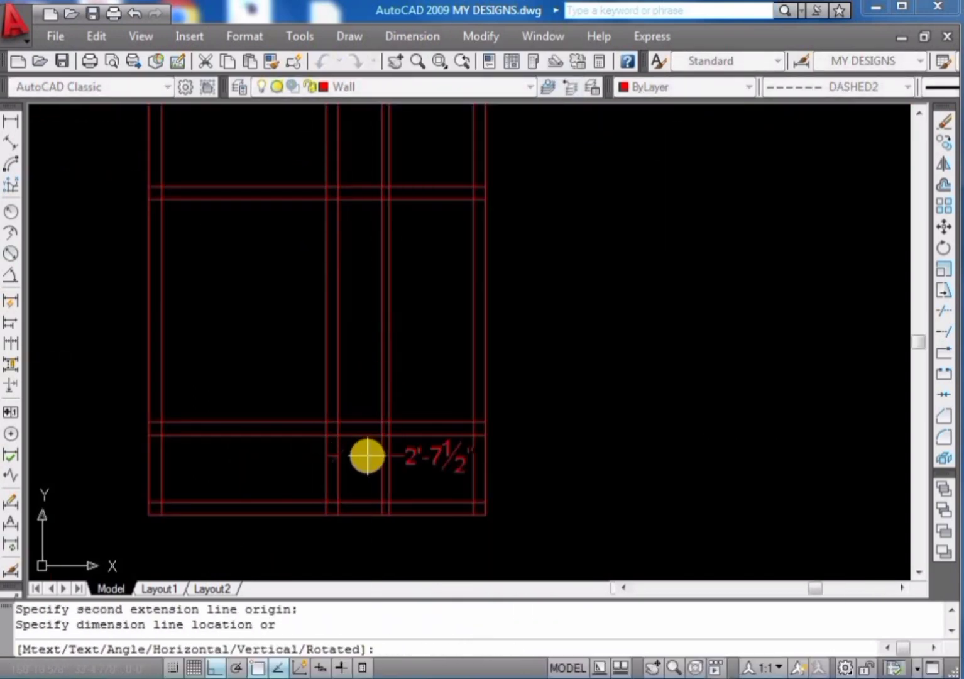
text(tr)
key(Return)
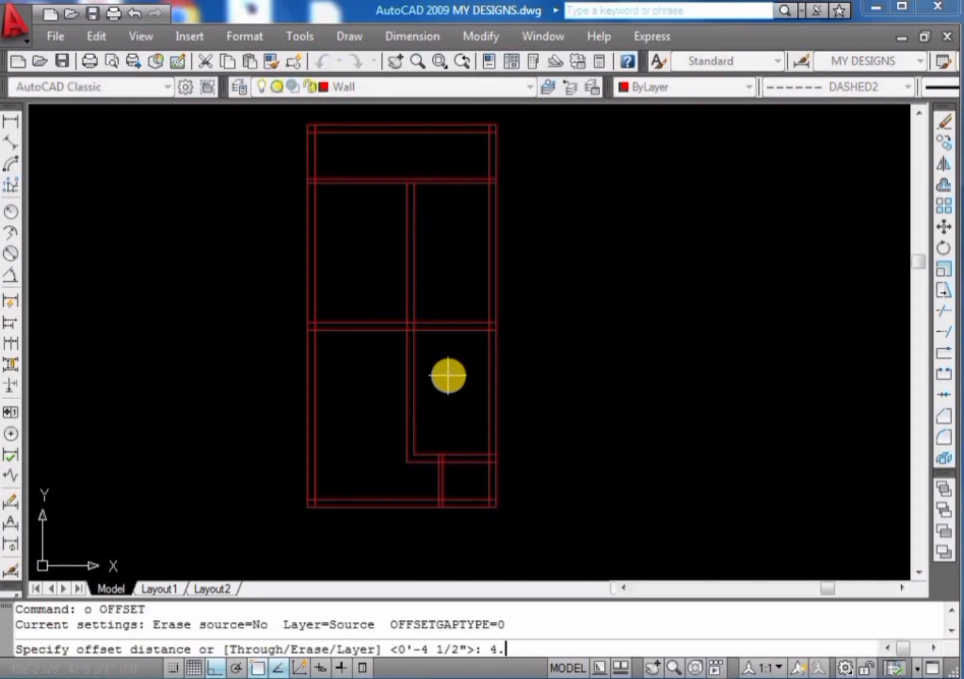
Trim the crossing wall lines, using all lines as cutting edges.
key(Return)
scroll(493, 387, up, 2)
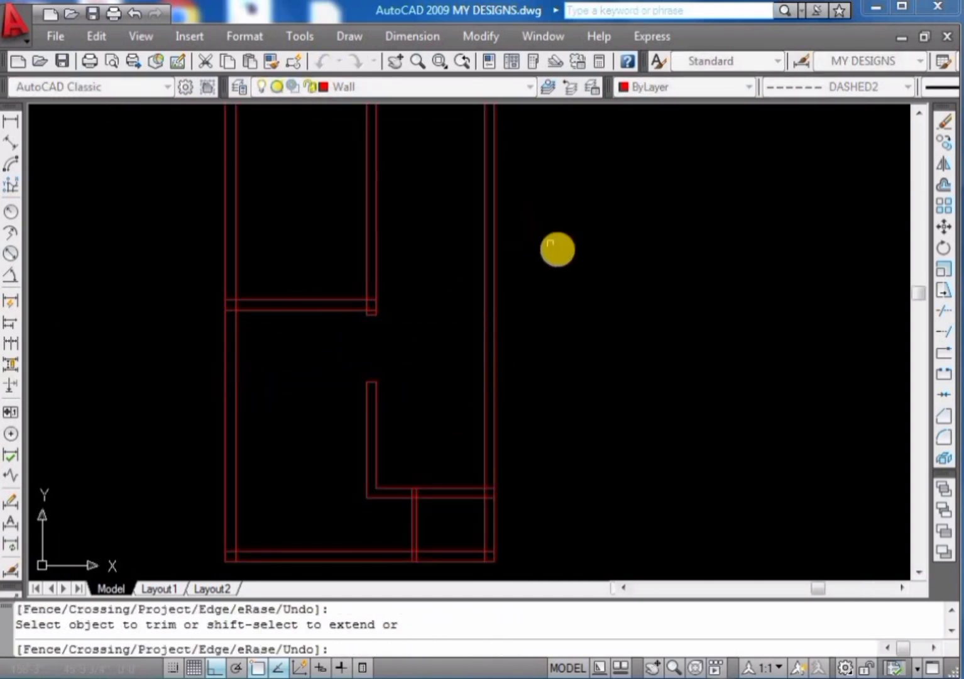
key(Return)
scroll(557, 249, down, 1)
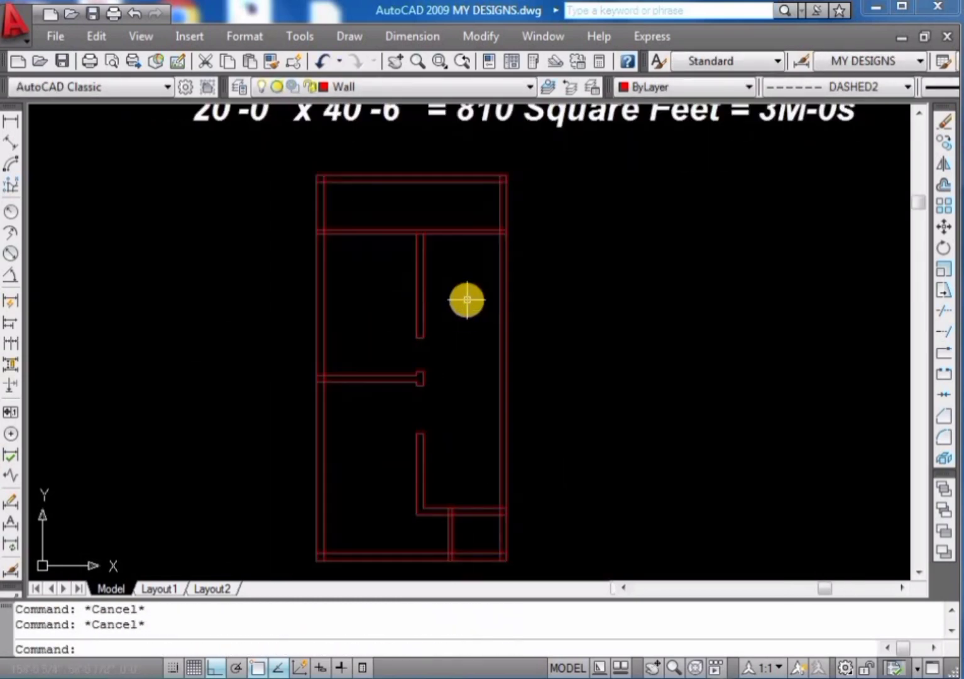
scroll(468, 299, up, 2)
Draw a double-line partition splitting the front strip into two small rooms.
text(l)
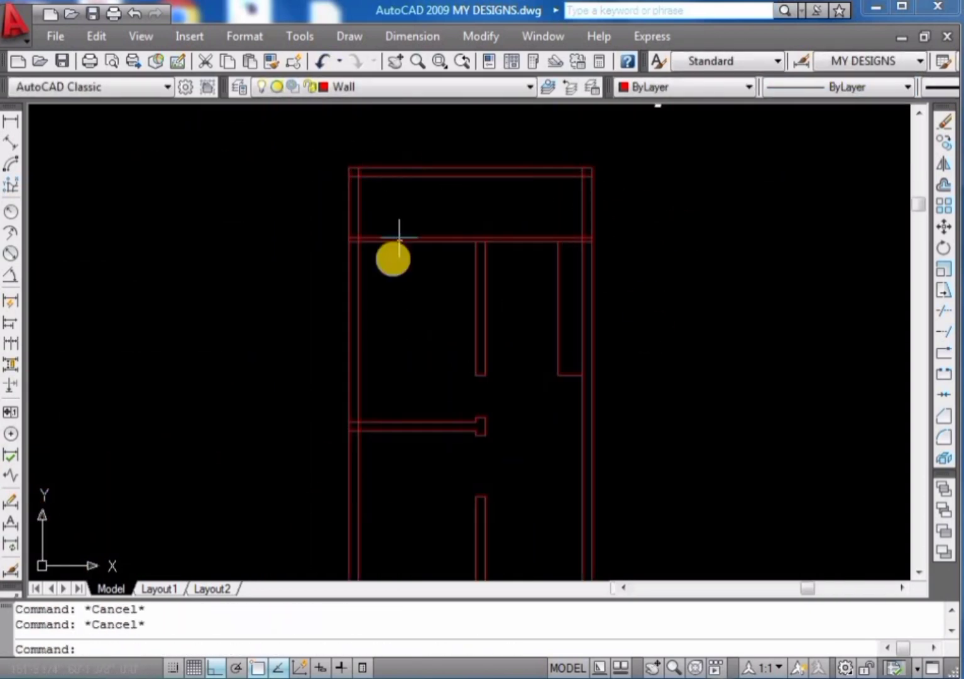
click(413, 36)
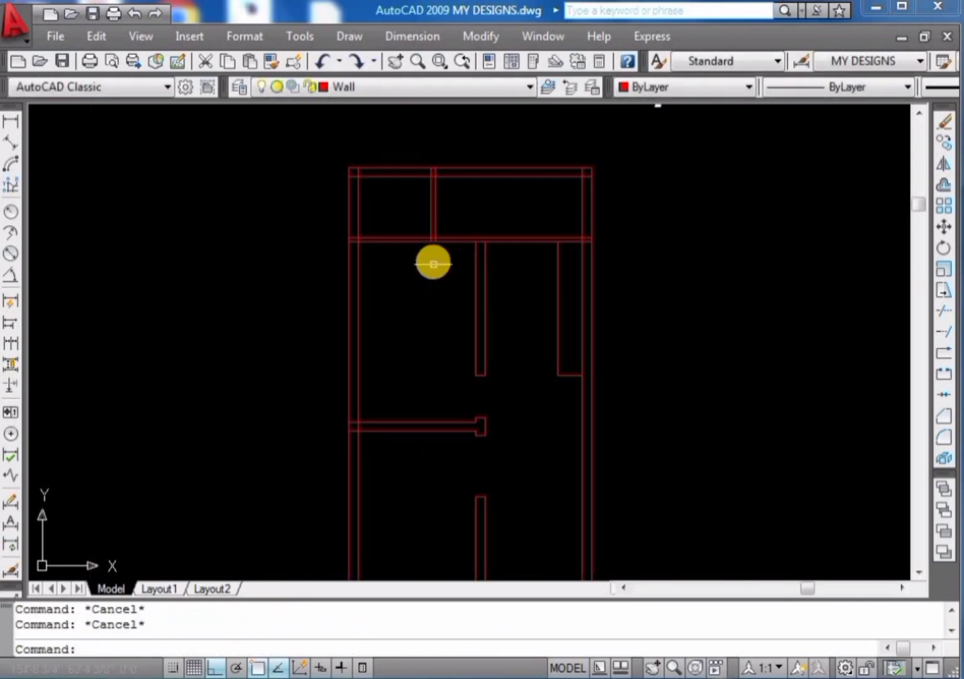
scroll(478, 314, down, 5)
scroll(293, 253, up, 5)
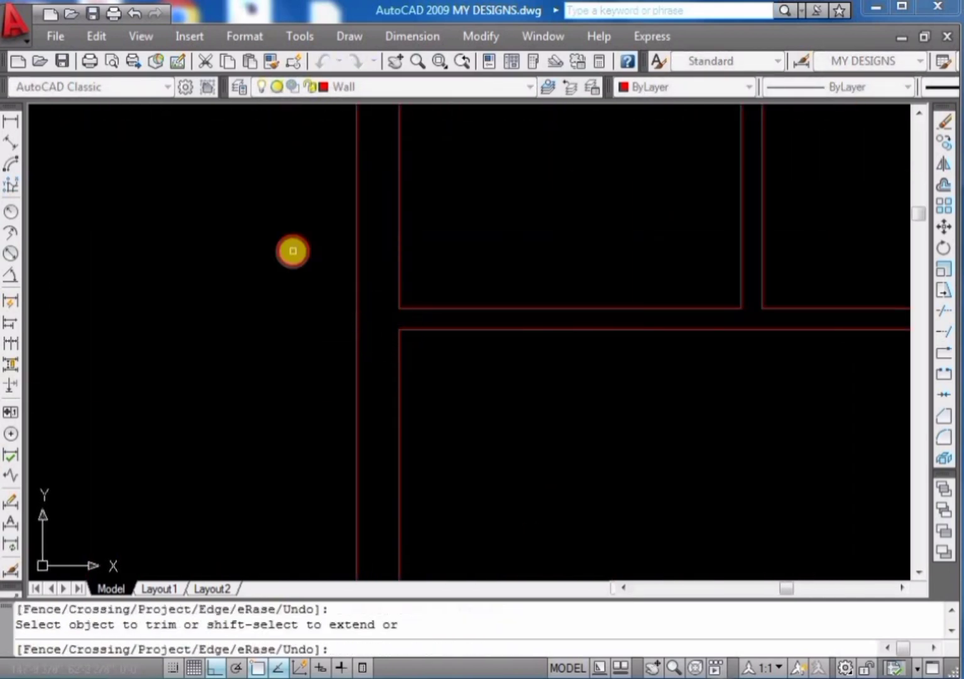
scroll(607, 191, down, 5)
scroll(605, 256, up, 4)
scroll(605, 257, up, 1)
scroll(596, 258, down, 5)
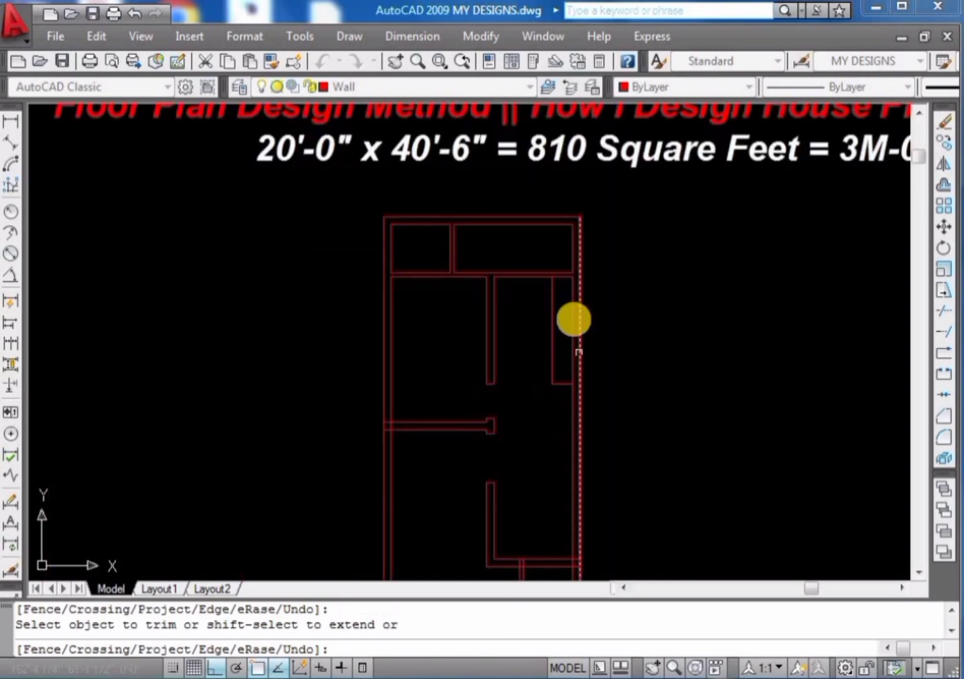
scroll(570, 319, up, 5)
Trim away the extra wall segments at the corner with a crossing selection.
click(534, 483)
click(354, 453)
scroll(358, 481, down, 1)
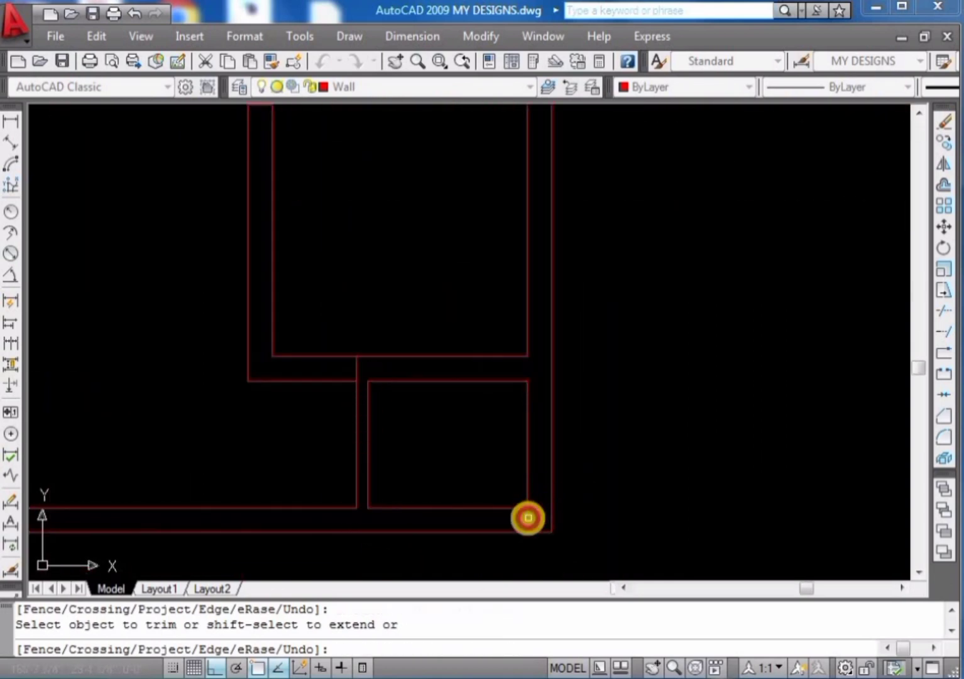
scroll(267, 508, down, 2)
scroll(403, 295, down, 3)
scroll(271, 457, up, 2)
Offset 4.5" lines to build the staircase treads and partitions.
scroll(372, 382, up, 2)
key(Escape)
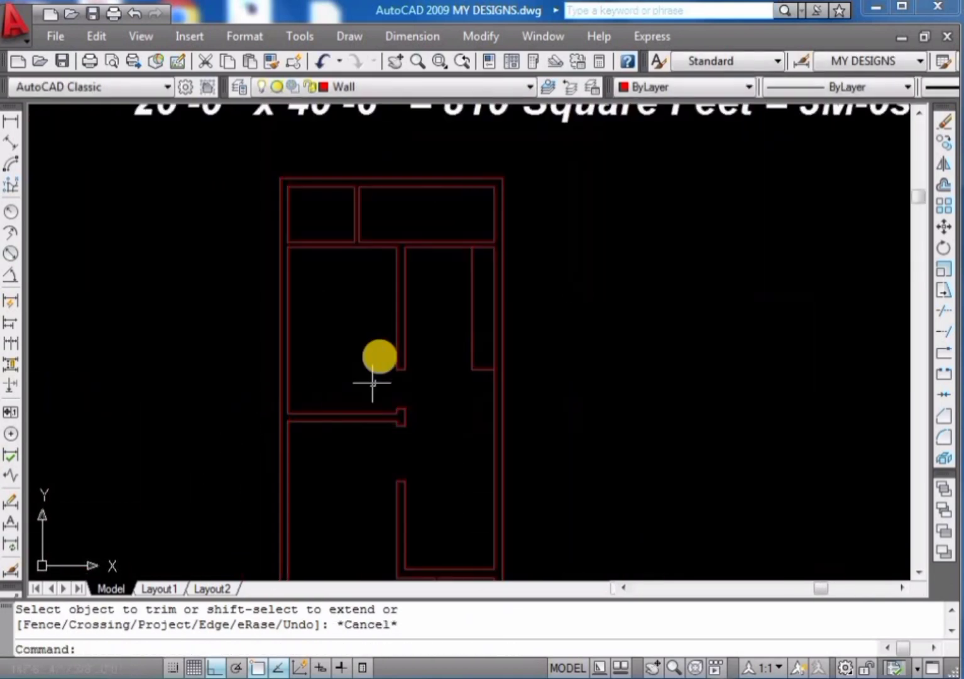
text(o)
key(Return)
text(4.)
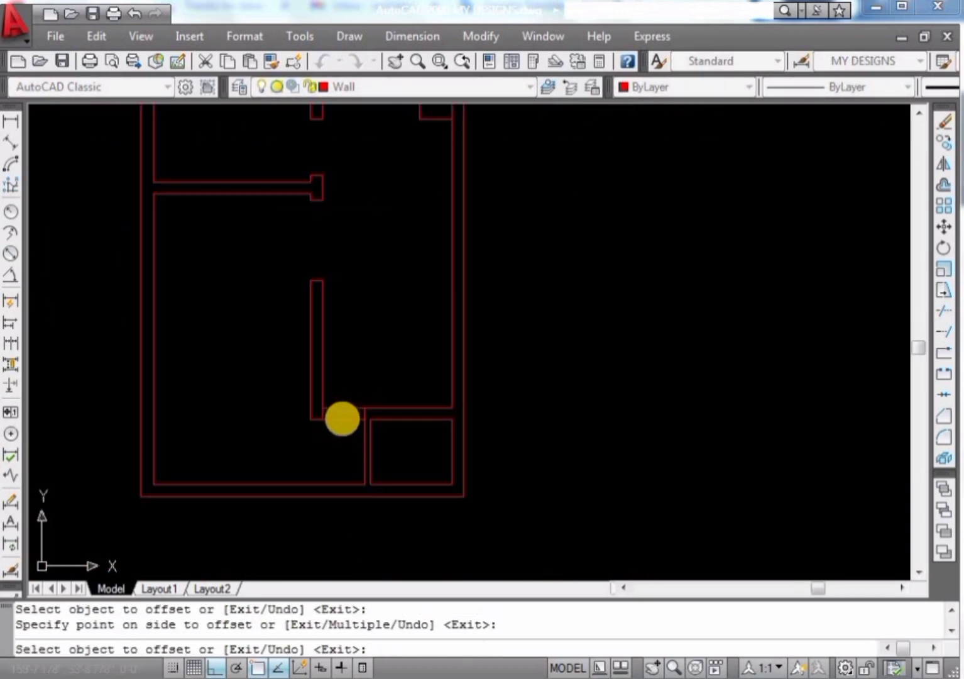
key(Escape)
key(Escape)
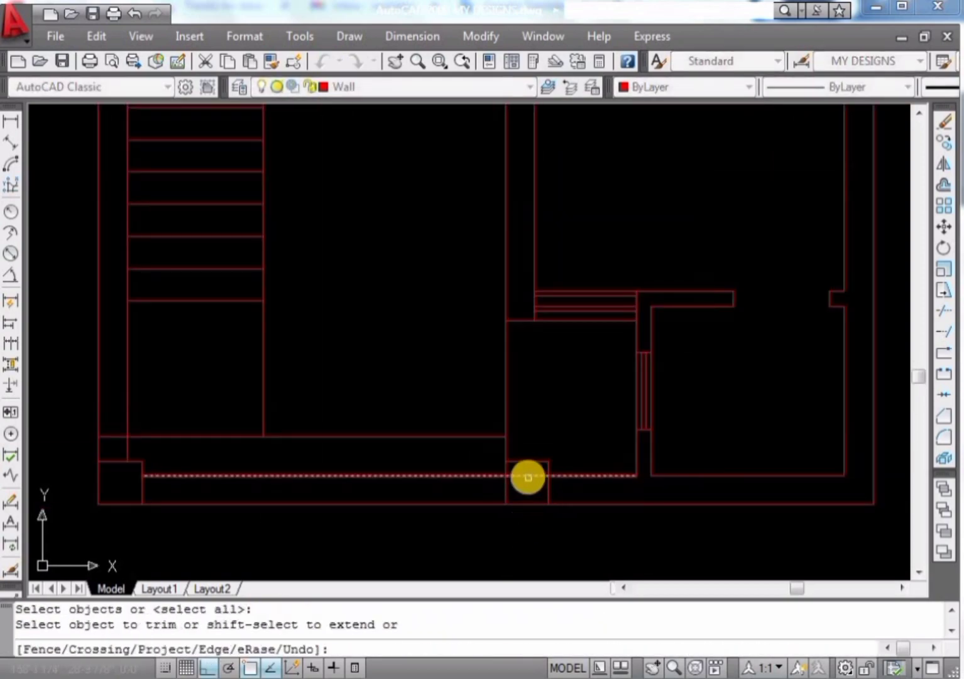
Trim the stray bottom-wall line to open the front between the corner columns.
key(Escape)
scroll(393, 506, down, 2)
click(396, 520)
key(Escape)
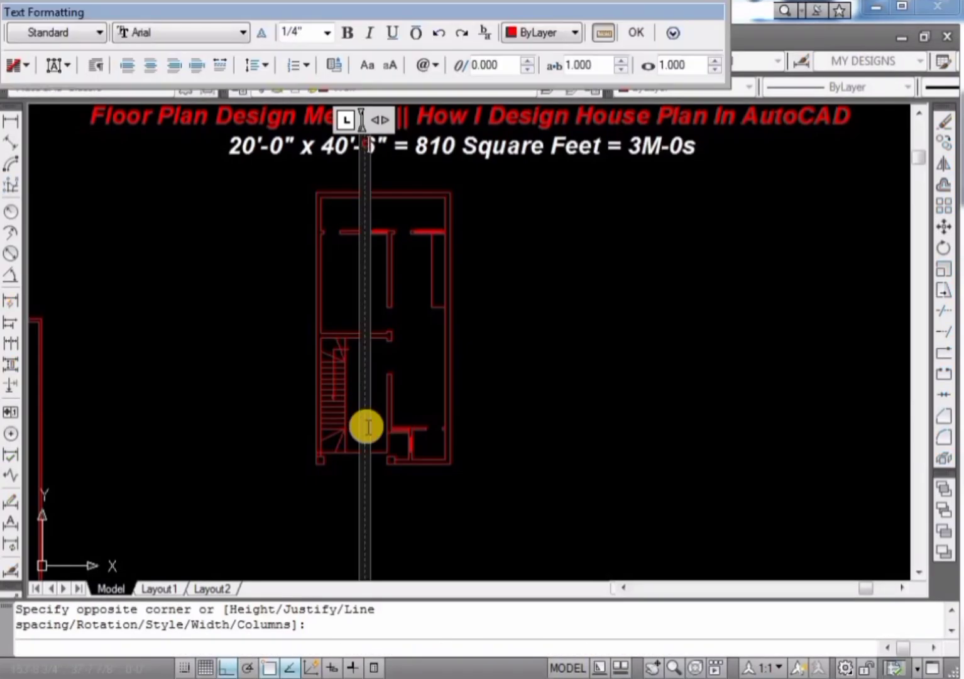
Edit the copied labels to CAR PORCH 9'-9" X 18'-9" and TV LOUNGE 8'-0" X 17'-10.5".
key(Escape)
key(Escape)
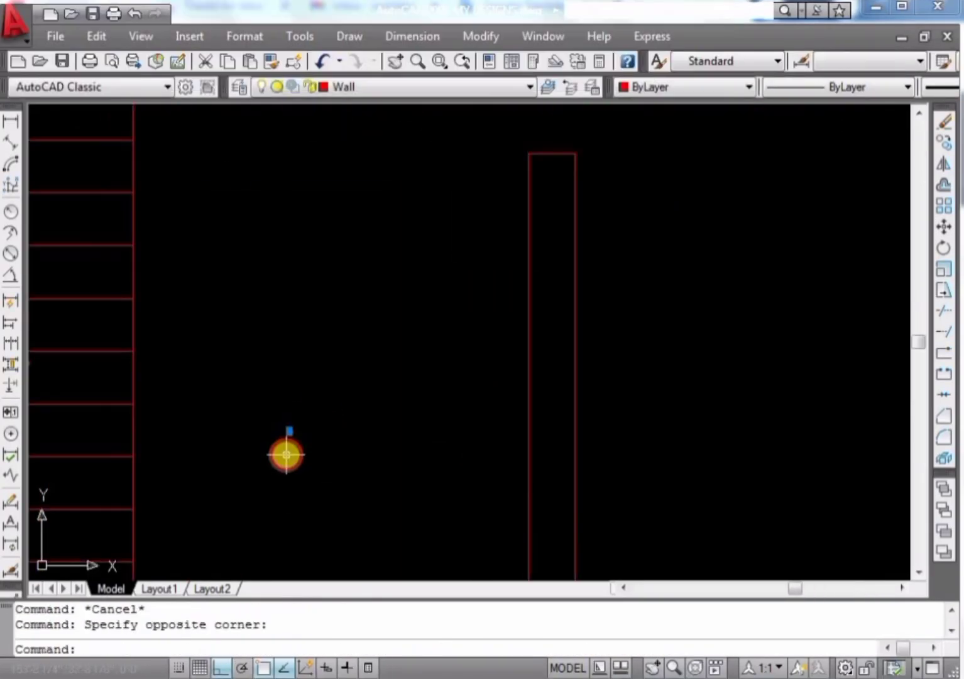
text(SC)
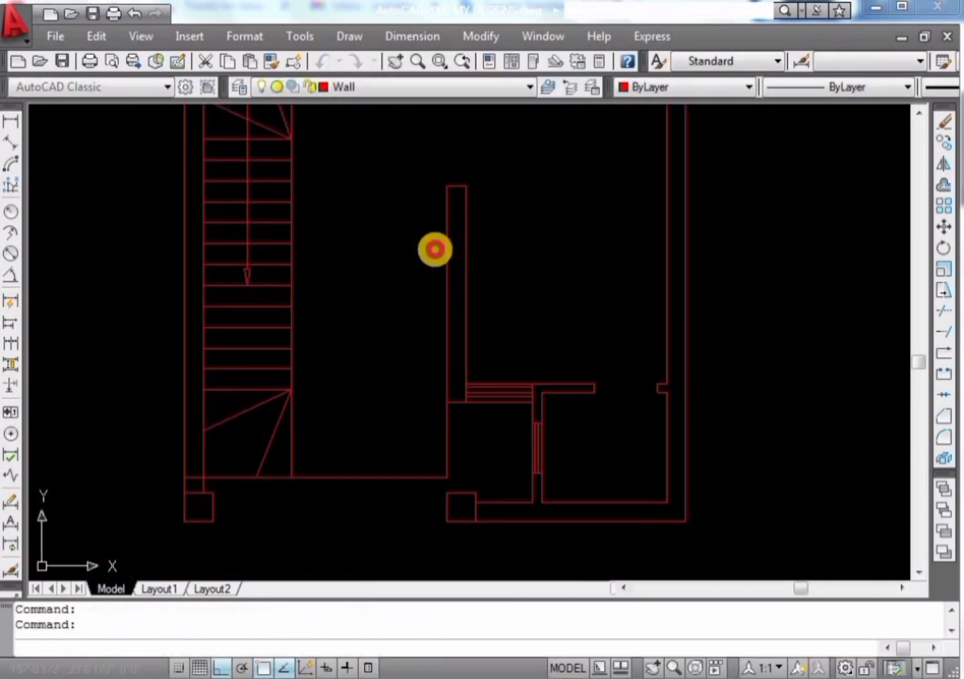
double_click(435, 249)
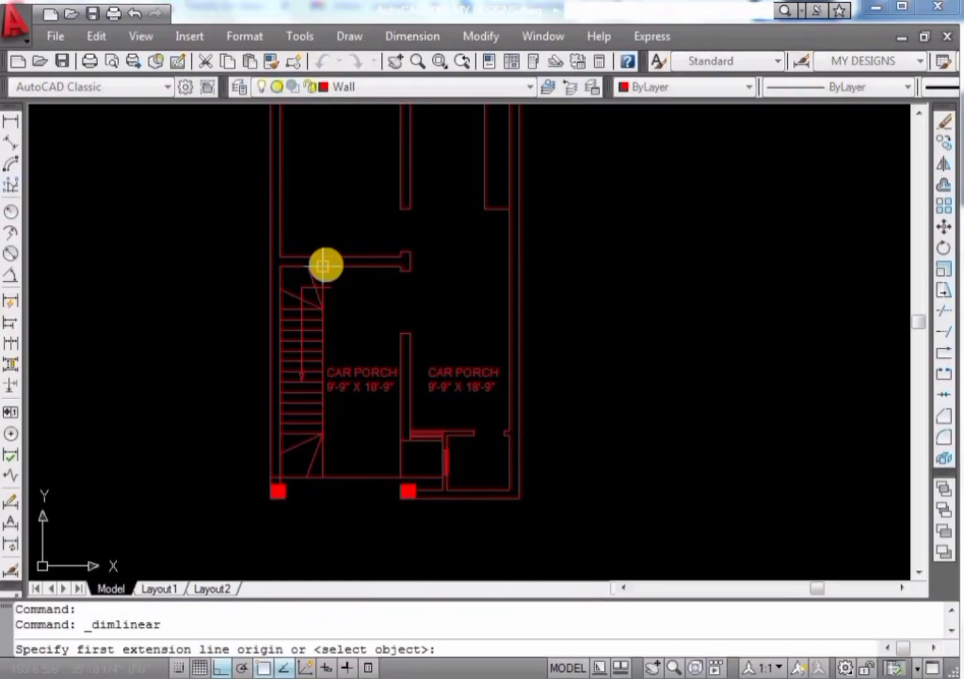
double_click(497, 375)
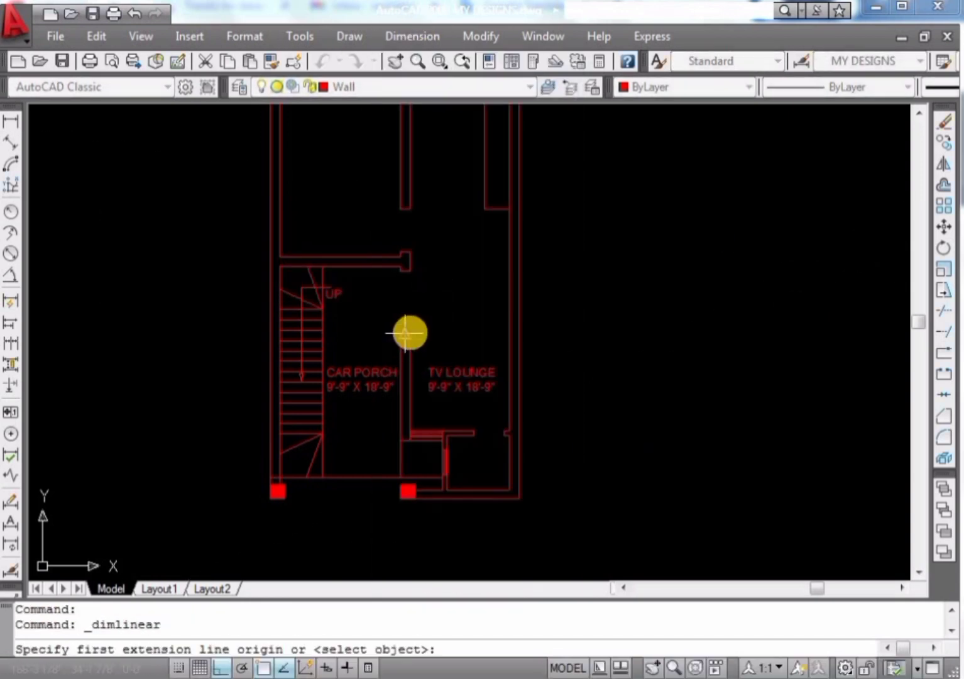
double_click(422, 382)
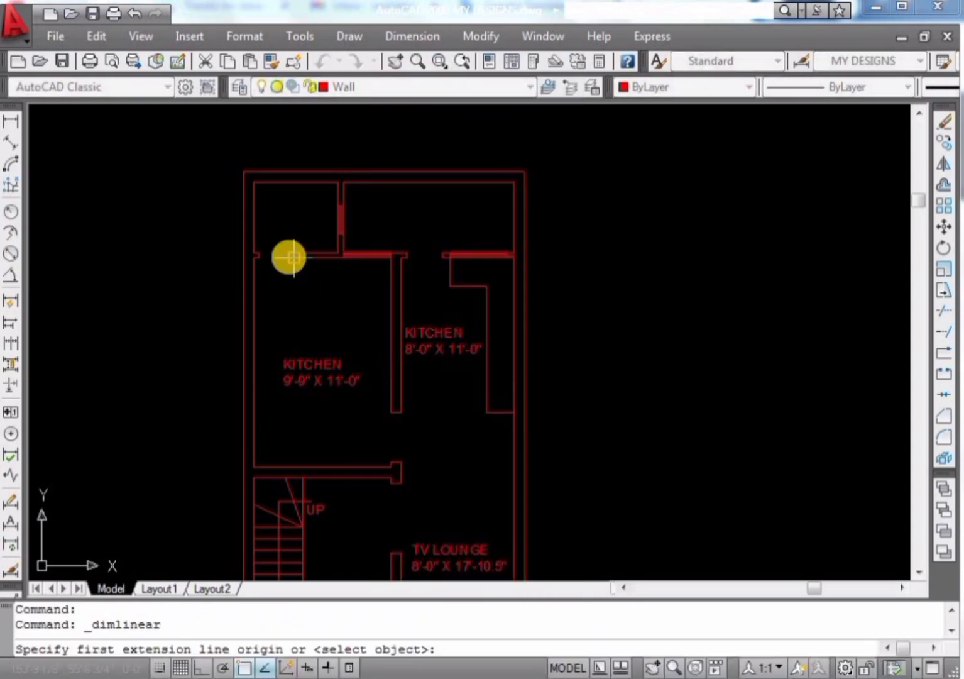
Rename the left kitchen label and add a linear dimension at the bath wall.
key(Escape)
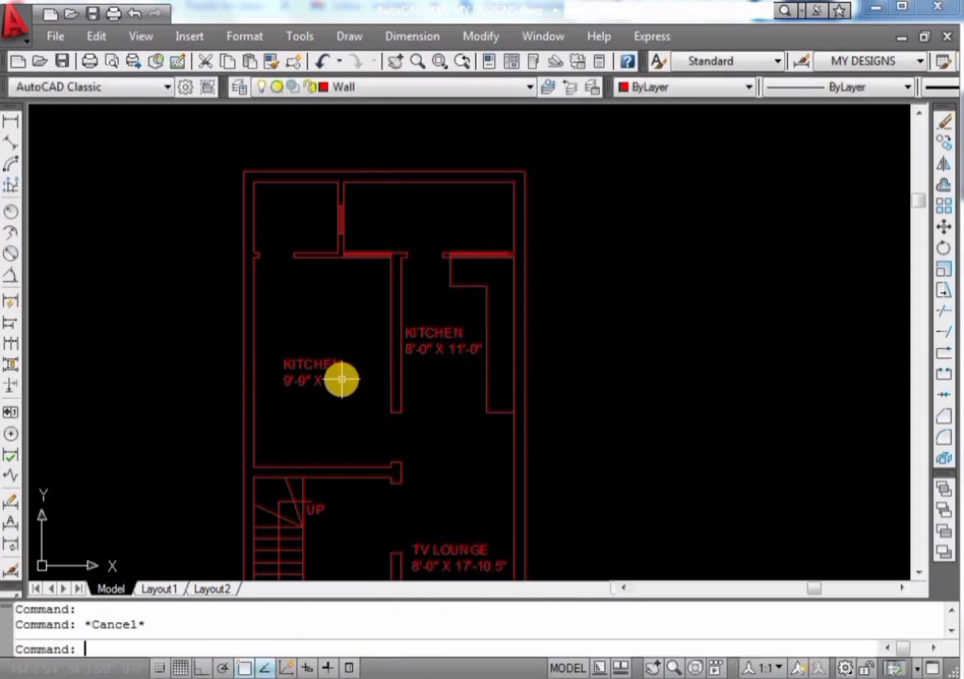
double_click(343, 380)
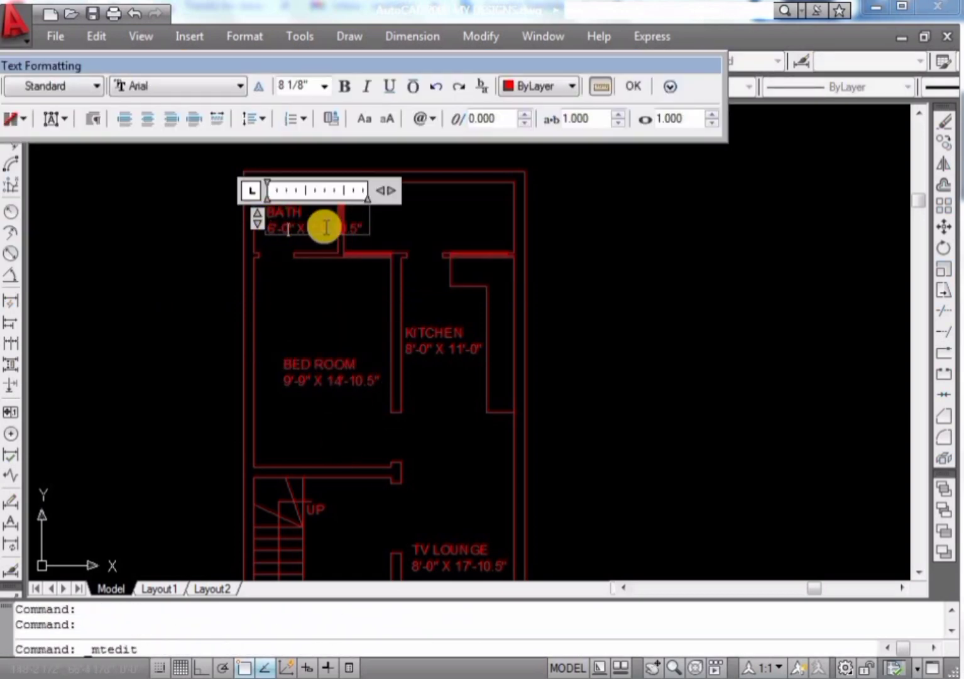
key(Escape)
click(10, 119)
click(252, 181)
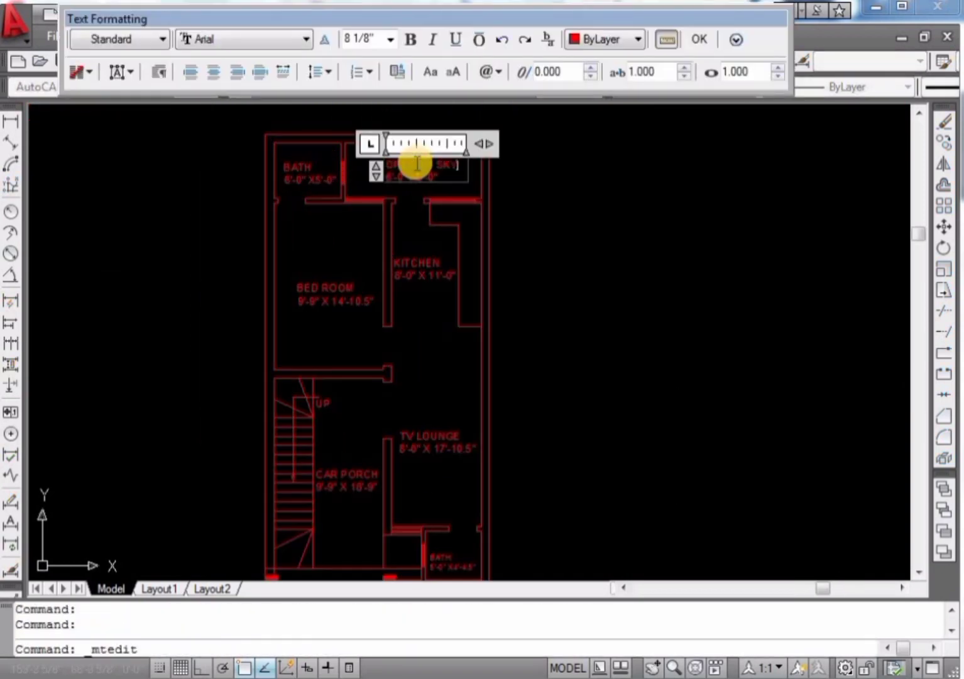
key(Escape)
key(Escape)
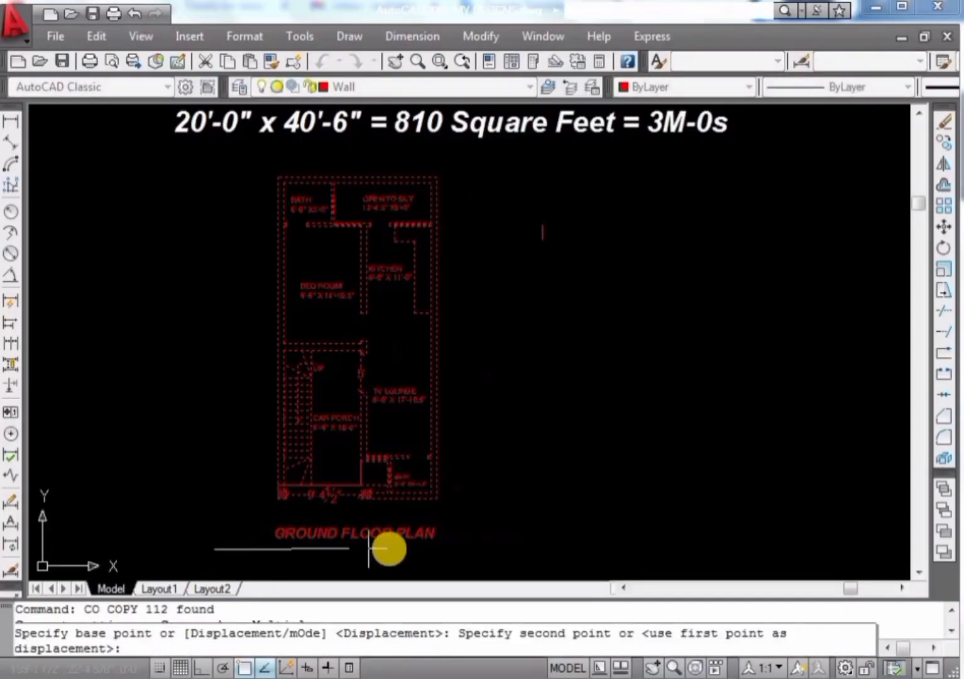
Place the plan copy beside the original and retitle it FIRST FLOOR PLAN.
click(419, 553)
double_click(538, 535)
key(Escape)
key(Escape)
scroll(651, 510, up, 2)
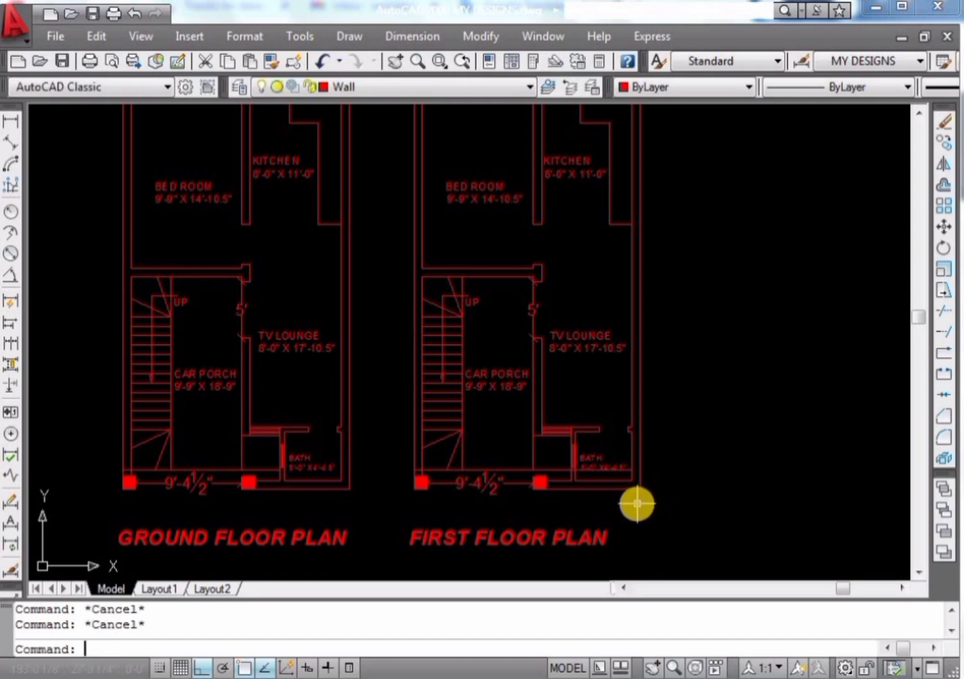
Extend the bottom wall closed and delete the copied column squares and dimension.
text(ex)
key(Return)
key(Escape)
key(Delete)
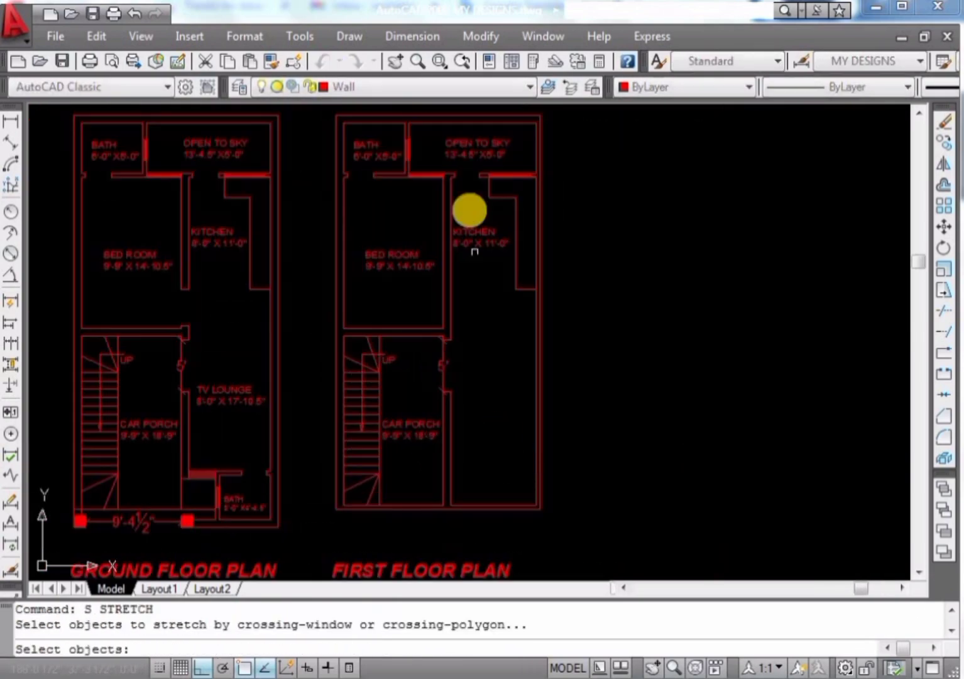
Offset walls by 8 to add partitions across the first floor's right side.
click(470, 166)
key(Escape)
key(Escape)
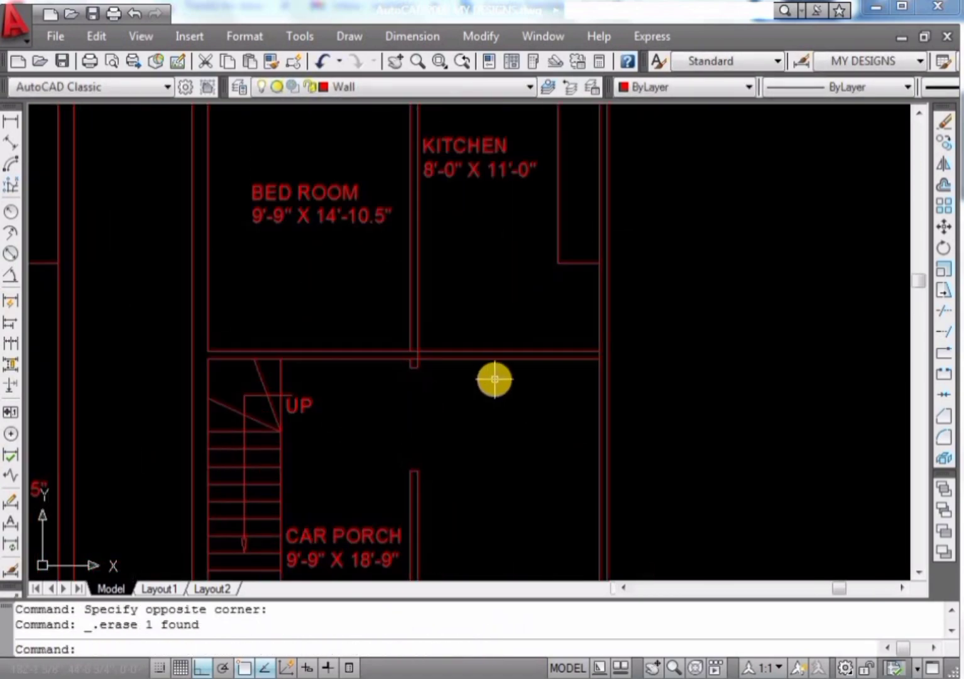
text(o)
key(Return)
text(8)
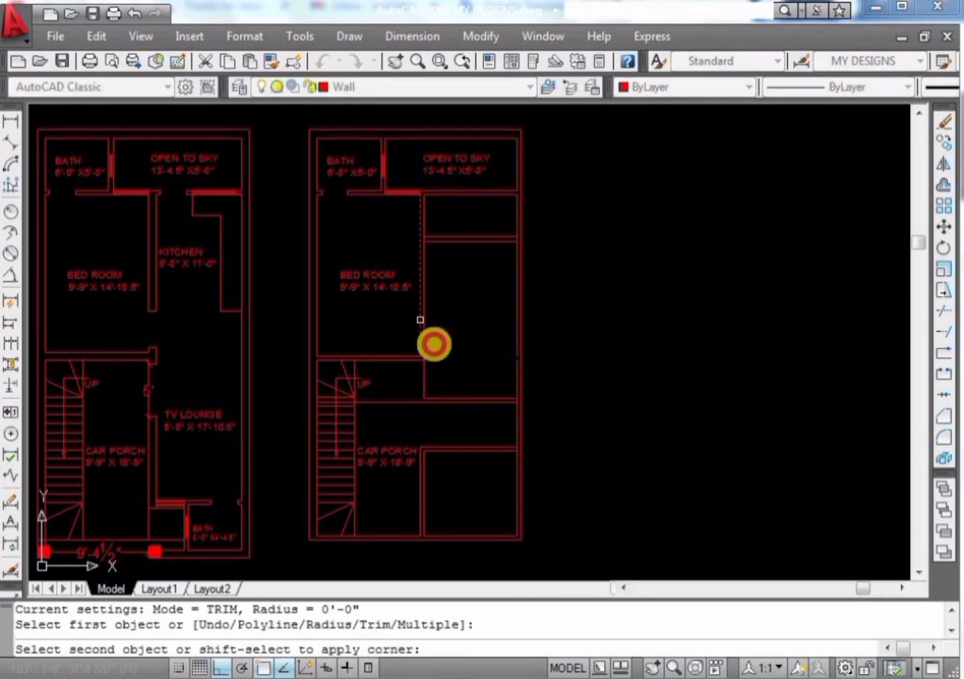
Chamfer the central wall corners with distances of 34' and 4'.
text(CHA D 34')
key(Return)
key(Return)
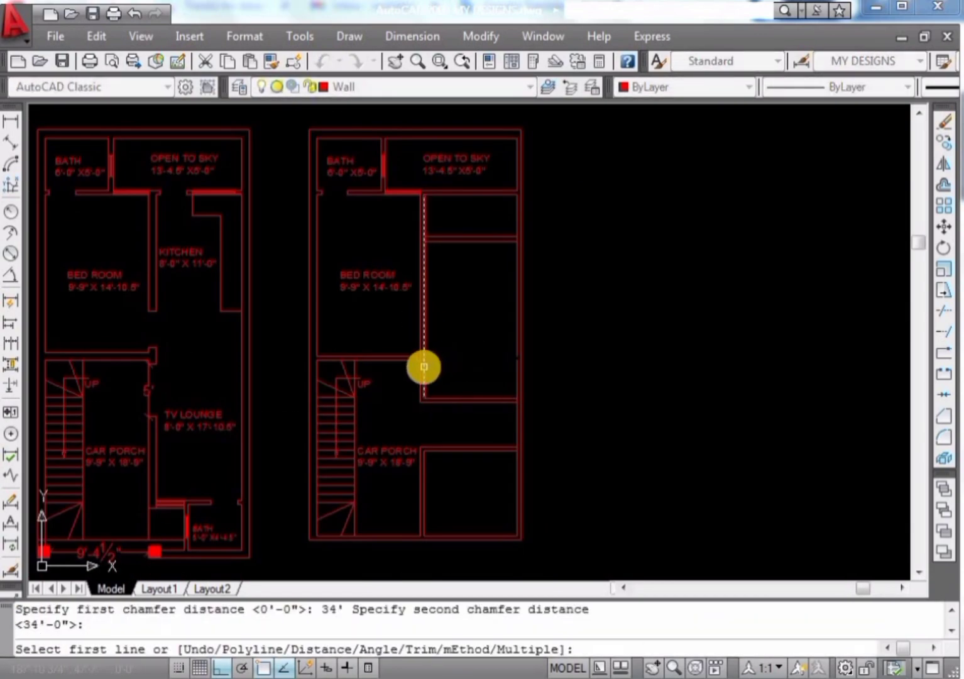
click(424, 365)
click(463, 390)
text(CHA D )
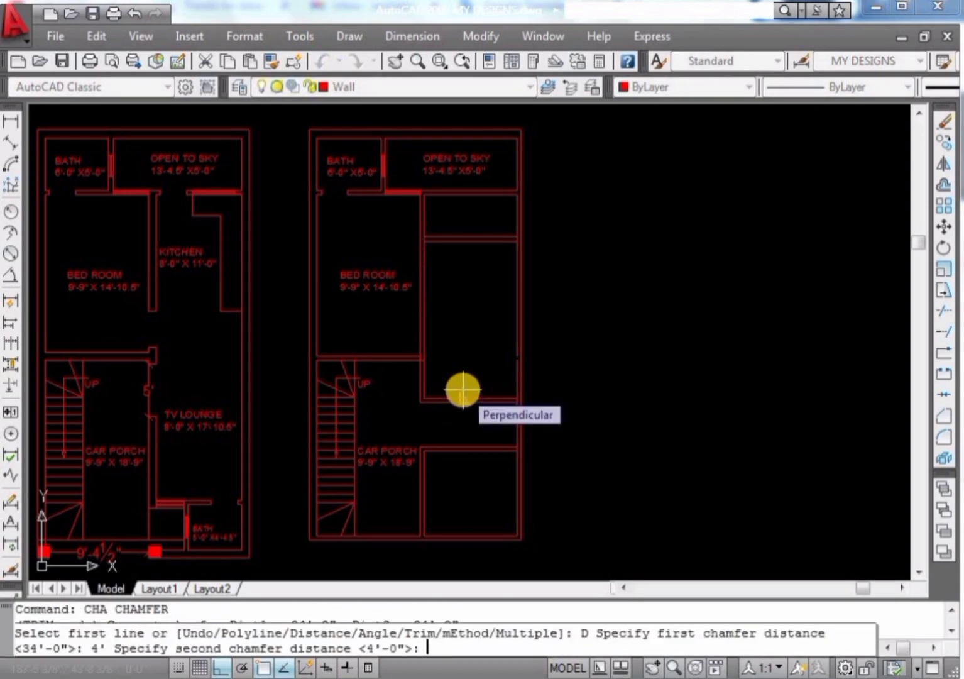
text(4')
key(Return)
click(441, 395)
key(Escape)
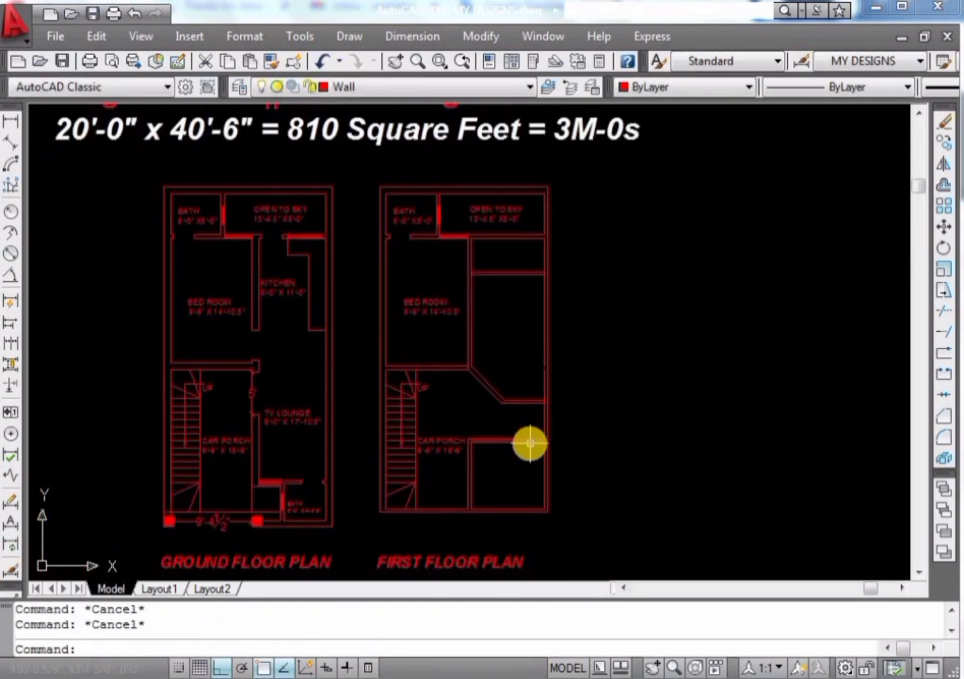
Fillet a wall corner and place a construction line through the wall corner.
scroll(530, 443, up, 2)
key(f)
key(Return)
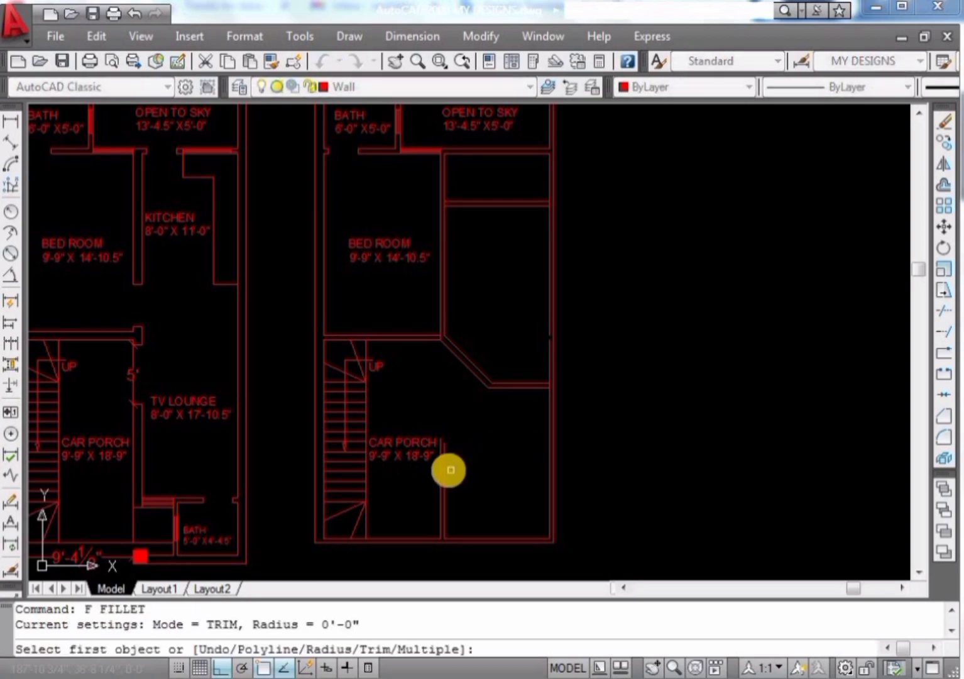
click(444, 467)
key(Escape)
key(Escape)
key(x)
key(l)
key(Return)
scroll(488, 422, up, 2)
click(495, 349)
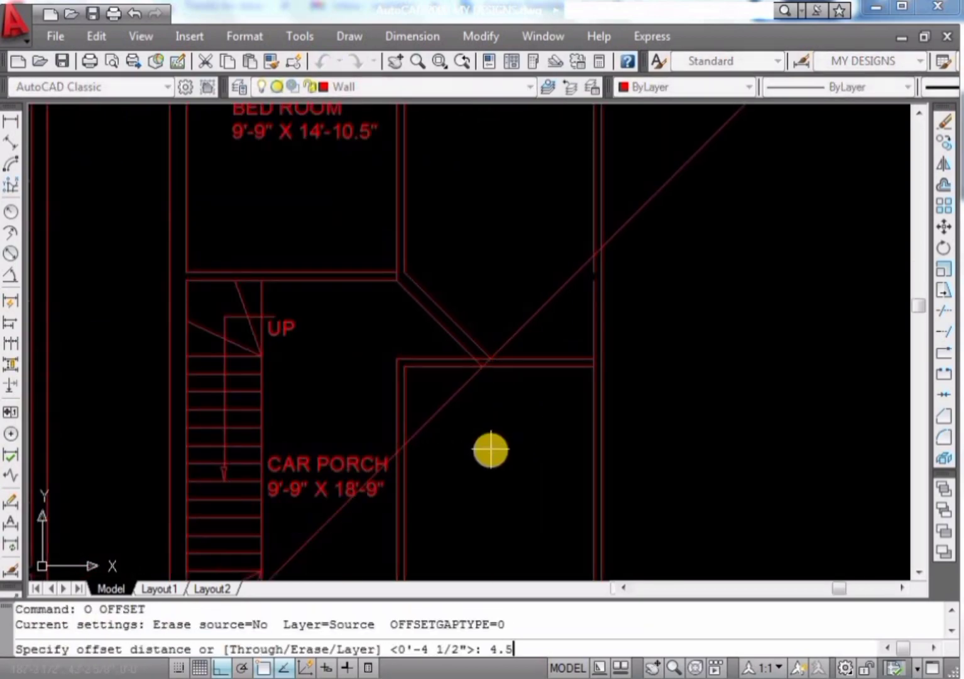
Join another pair of walls at a corner and save the drawing.
key(Escape)
key(Escape)
scroll(495, 377, up, 2)
key(Return)
click(527, 360)
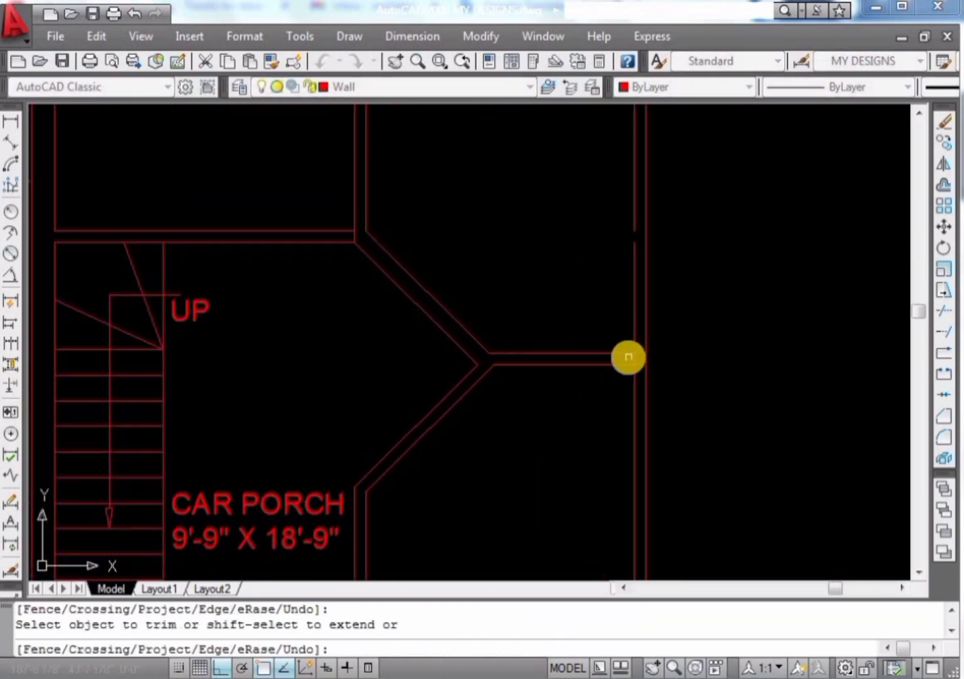
key(Escape)
key(Escape)
scroll(597, 352, down, 3)
key(ctrl+s)
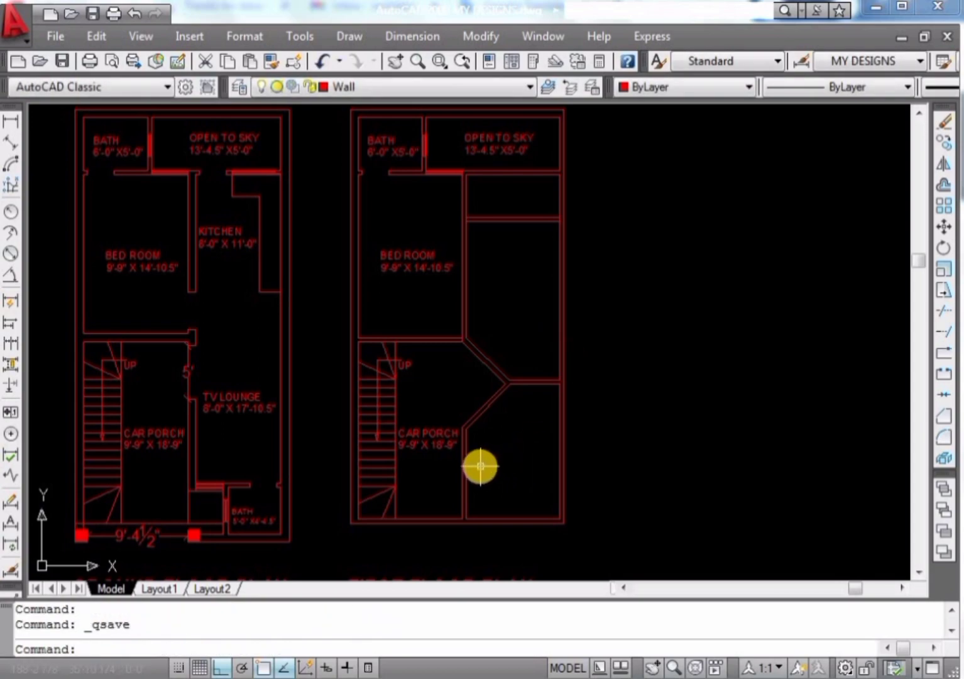
Offset the diagonal wall to give it double-line thickness.
scroll(483, 361, up, 2)
scroll(497, 476, up, 3)
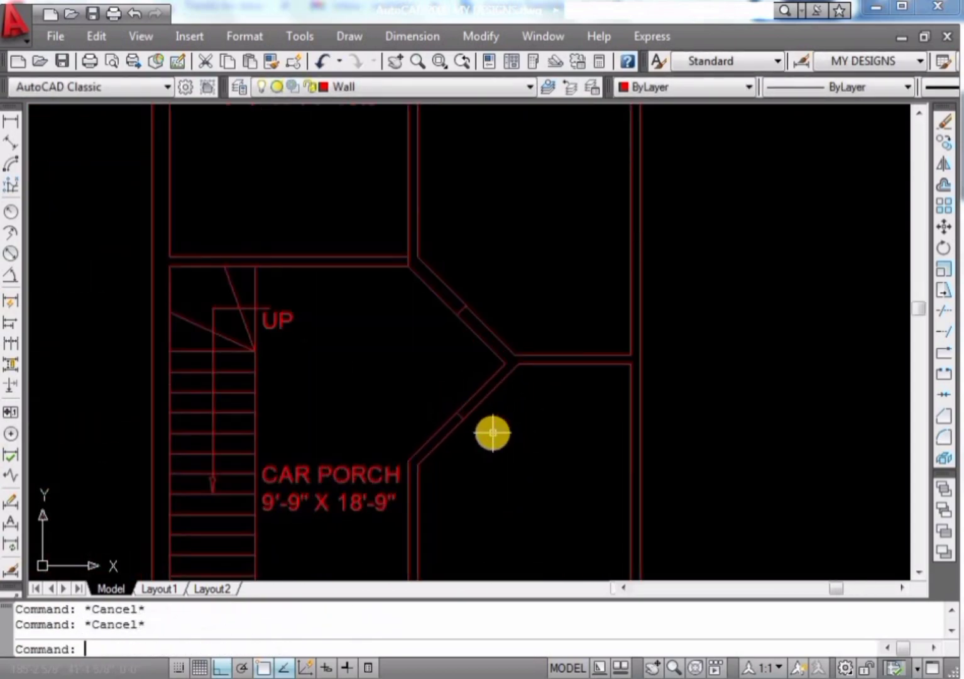
key(o)
key(Return)
key(Return)
click(491, 433)
click(502, 441)
scroll(472, 403, up, 2)
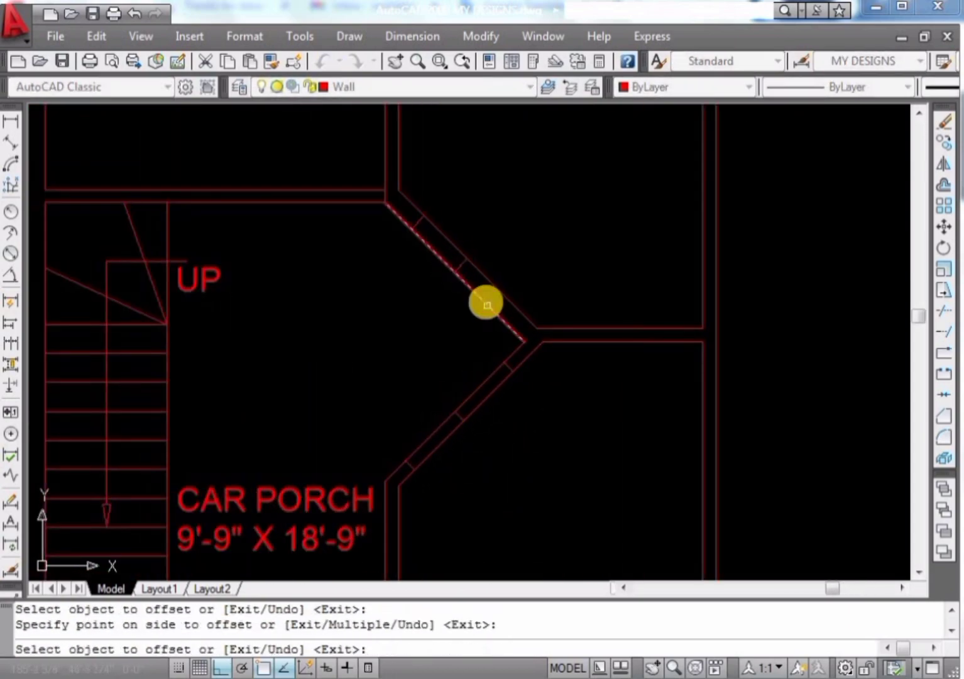
Erase a stray line from the first floor plan.
click(442, 298)
scroll(467, 319, down, 2)
key(Delete)
scroll(499, 316, down, 4)
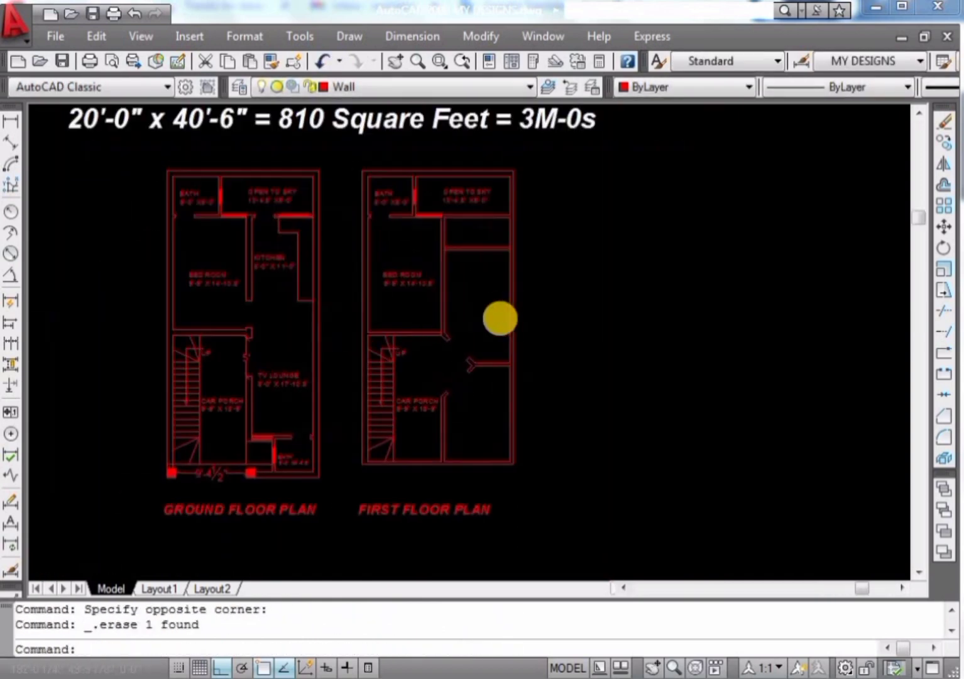
key(Escape)
key(Escape)
scroll(508, 313, up, 4)
scroll(432, 253, down, 2)
Offset a wall by 4.5 for the angled opening.
text(4.5)
key(ctrl+s)
click(412, 36)
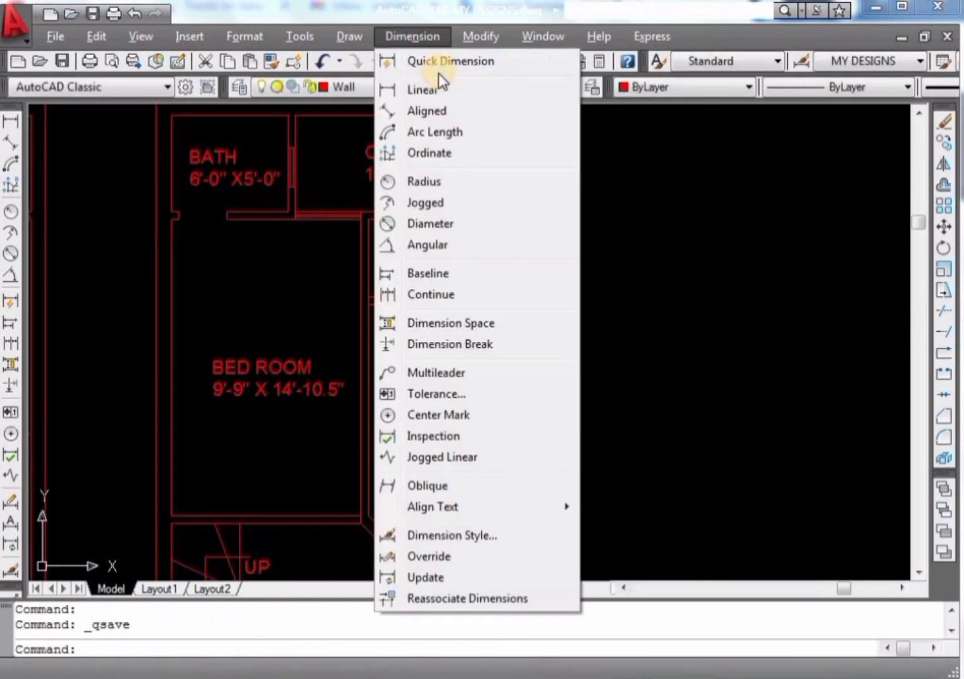
click(420, 88)
click(539, 218)
key(Escape)
scroll(544, 263, down, 1)
Fillet the vertical wall line into a clean corner, then extend lines to their boundaries.
key(f)
key(Return)
click(477, 277)
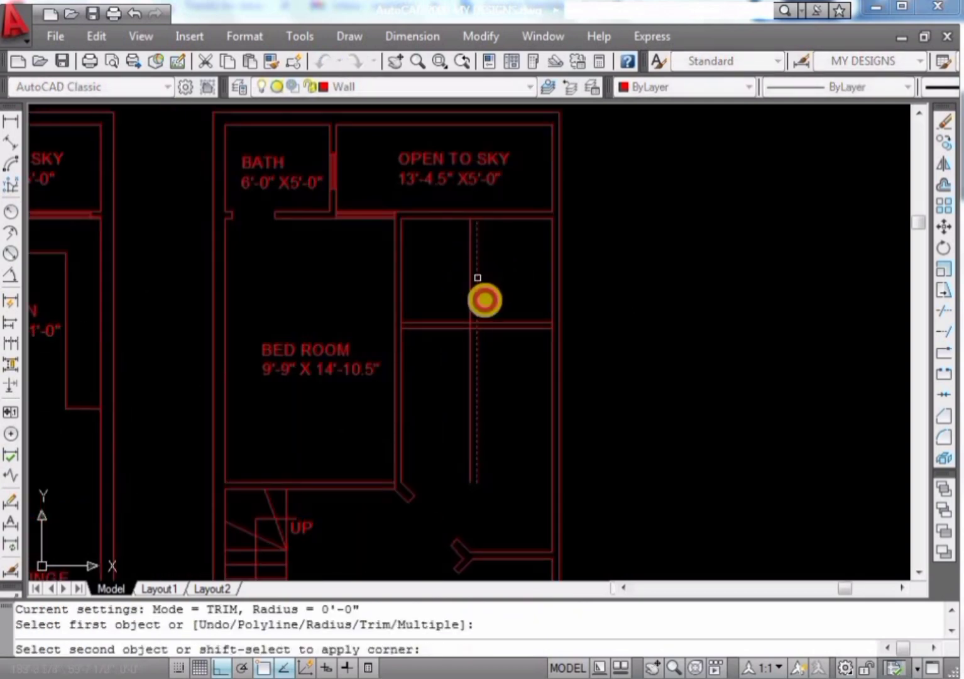
scroll(560, 287, down, 1)
text(ex)
key(Return)
key(Return)
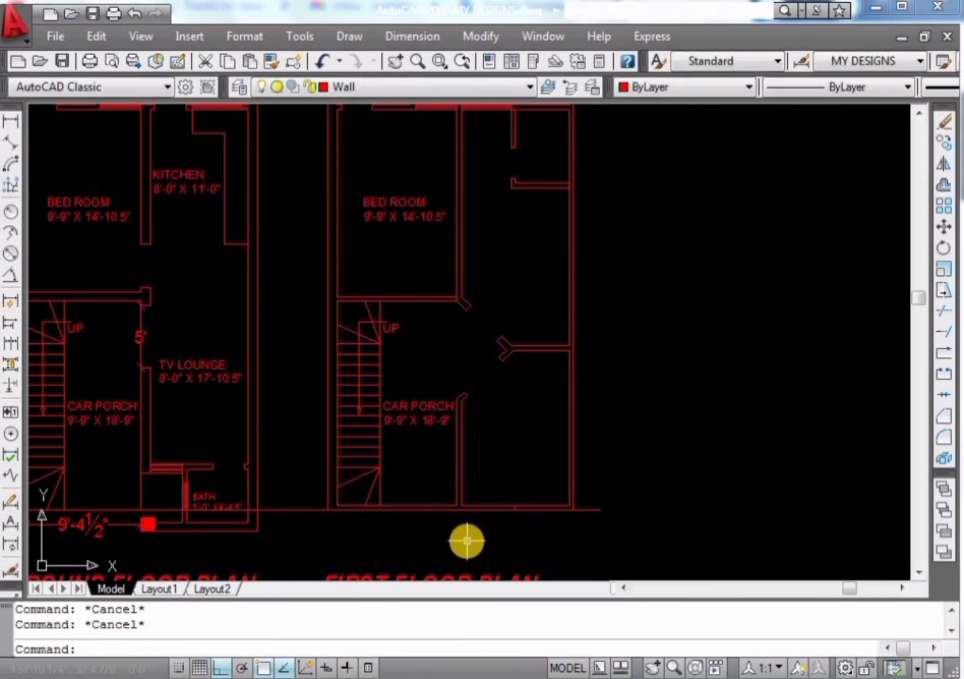
Abandon the new wall line and offset the bottom wall 4.5 upward.
click(467, 540)
scroll(643, 478, up, 2)
key(Escape)
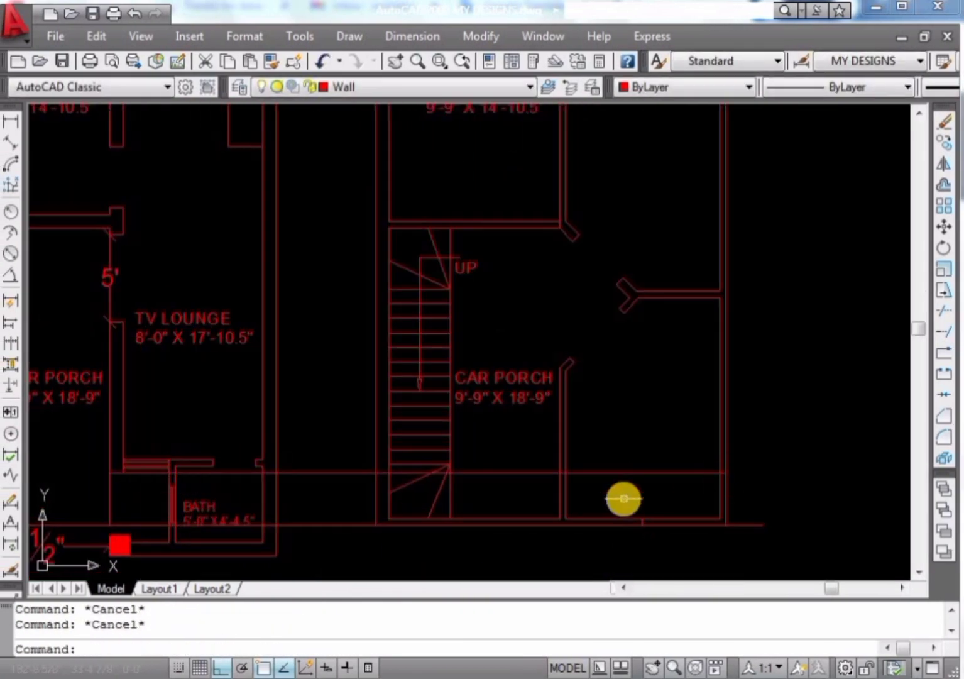
text(o 4.5)
click(624, 471)
click(603, 459)
Trim the wall stubs, extend the vertical wall down and join the wall corners.
text(tr)
click(561, 485)
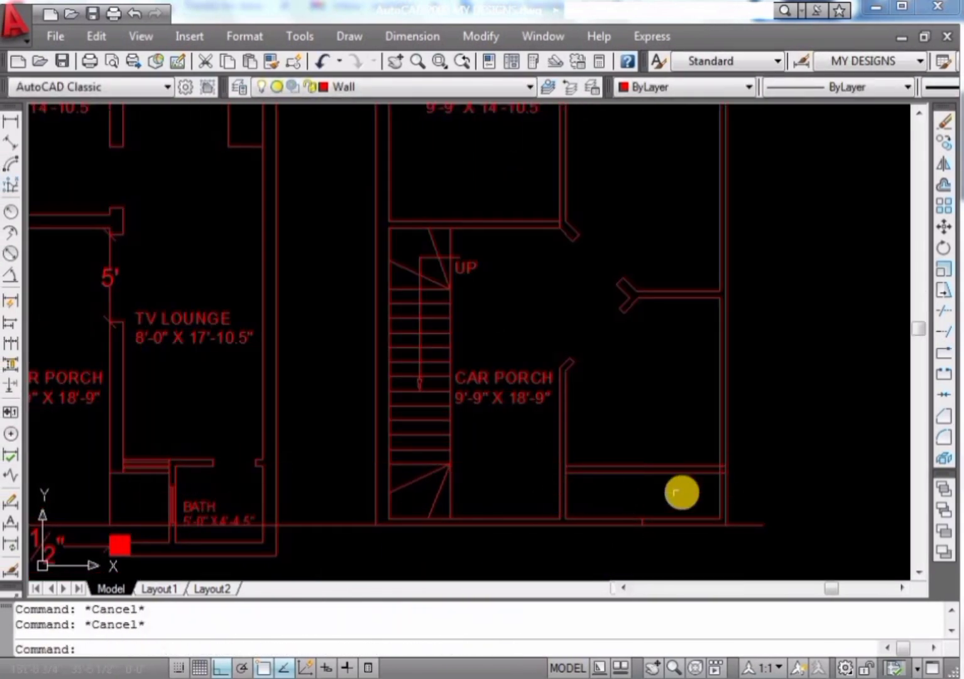
scroll(682, 492, up, 2)
click(442, 467)
key(Escape)
key(Escape)
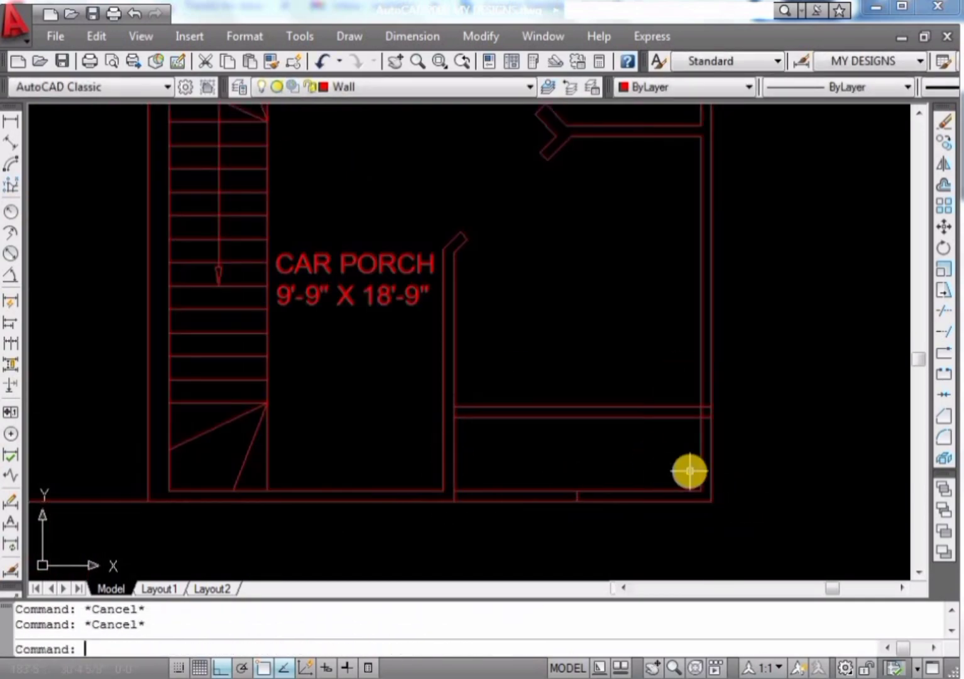
click(700, 386)
scroll(600, 520, down, 3)
scroll(514, 454, up, 3)
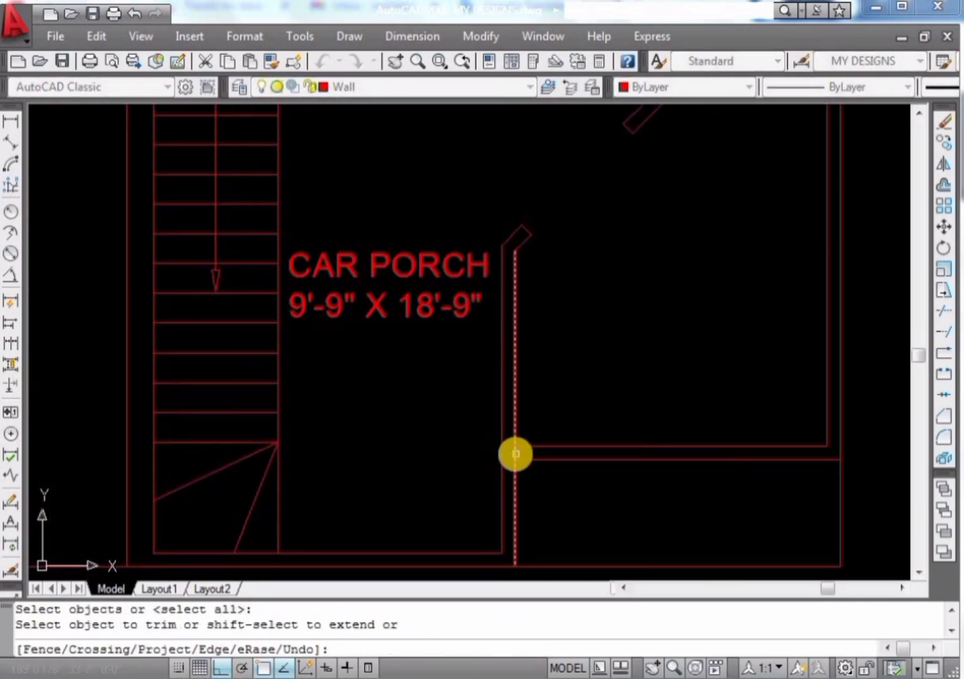
key(Escape)
key(Escape)
click(612, 328)
Copy the CAR PORCH label into the first floor plan's stair area with CO.
text(co)
scroll(611, 329, down, 2)
click(594, 336)
scroll(594, 336, down, 3)
click(583, 490)
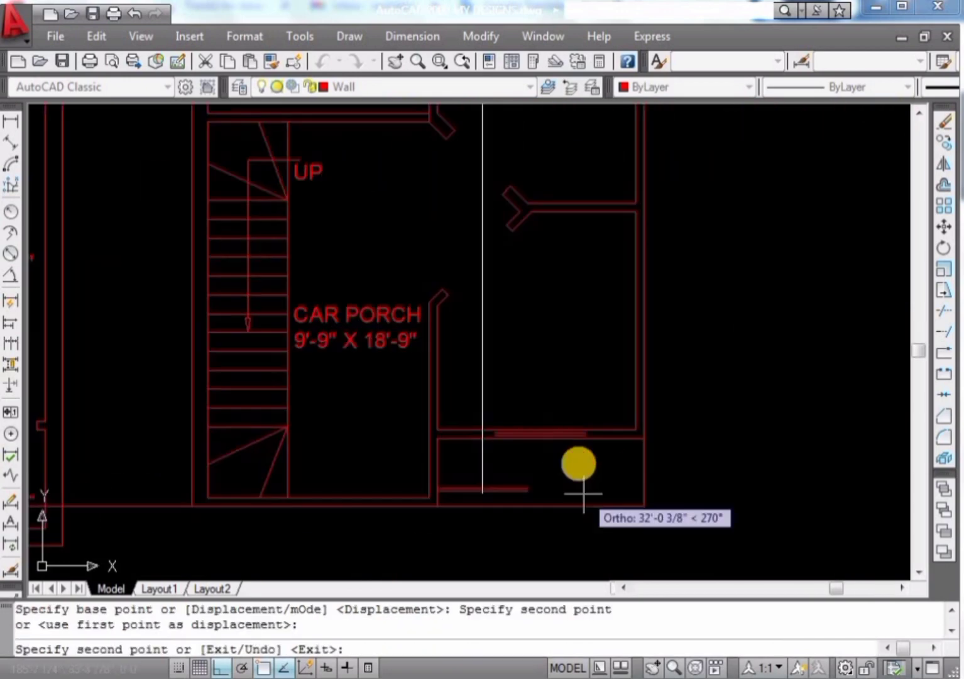
key(Escape)
key(Escape)
Open the CAR PORCH label in the text editor and close it unchanged.
scroll(483, 358, down, 4)
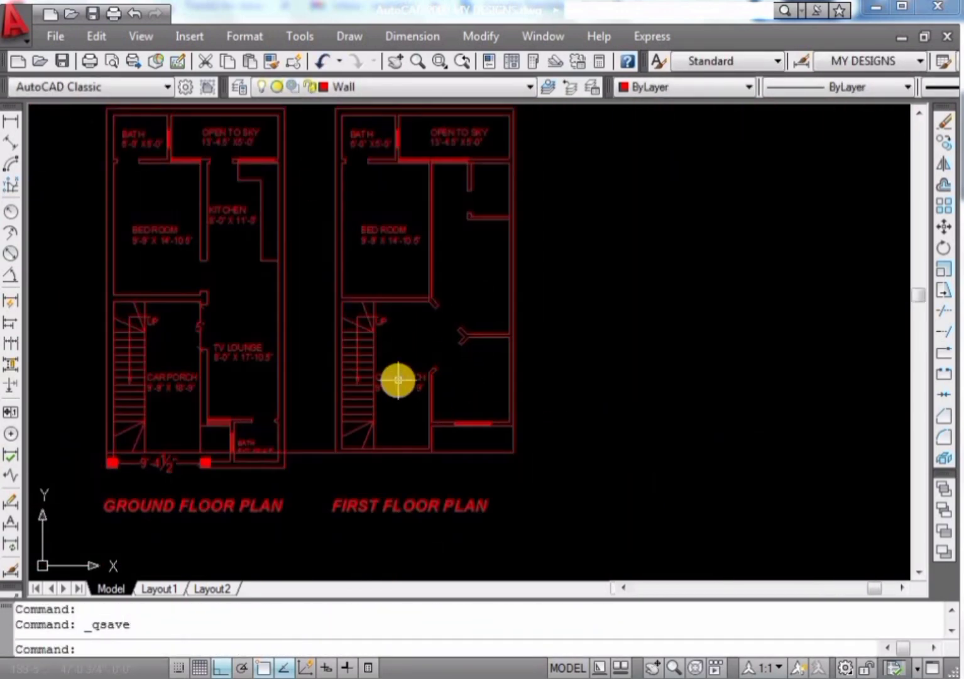
scroll(397, 380, up, 2)
double_click(436, 376)
key(Escape)
key(Escape)
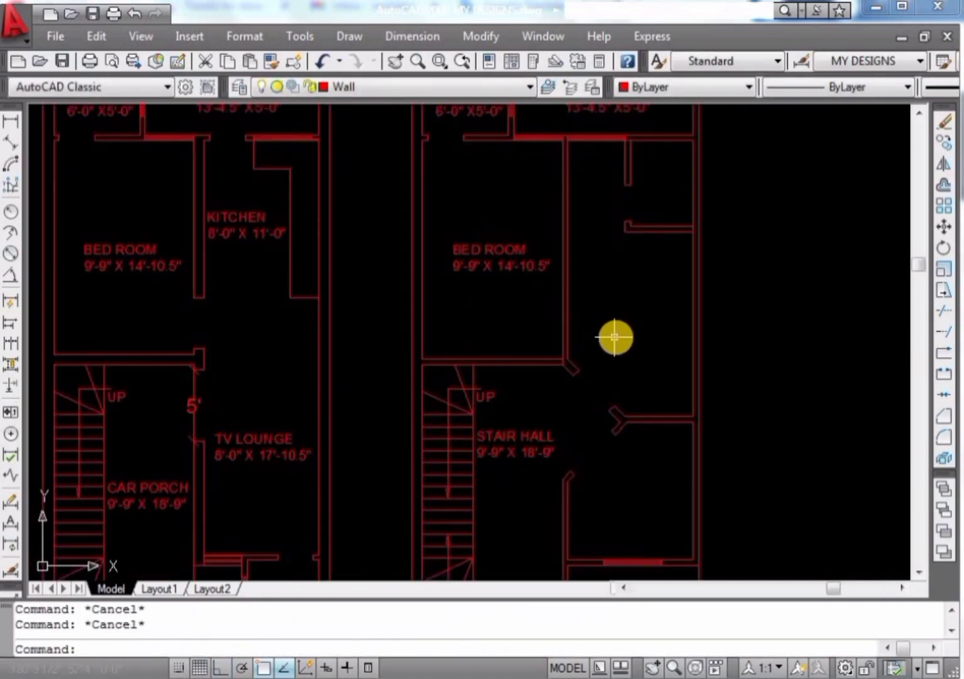
Trim the wall stub by the bedroom and relabel the stair hall 10'-2" X 12'-3".
click(548, 358)
scroll(412, 305, down, 2)
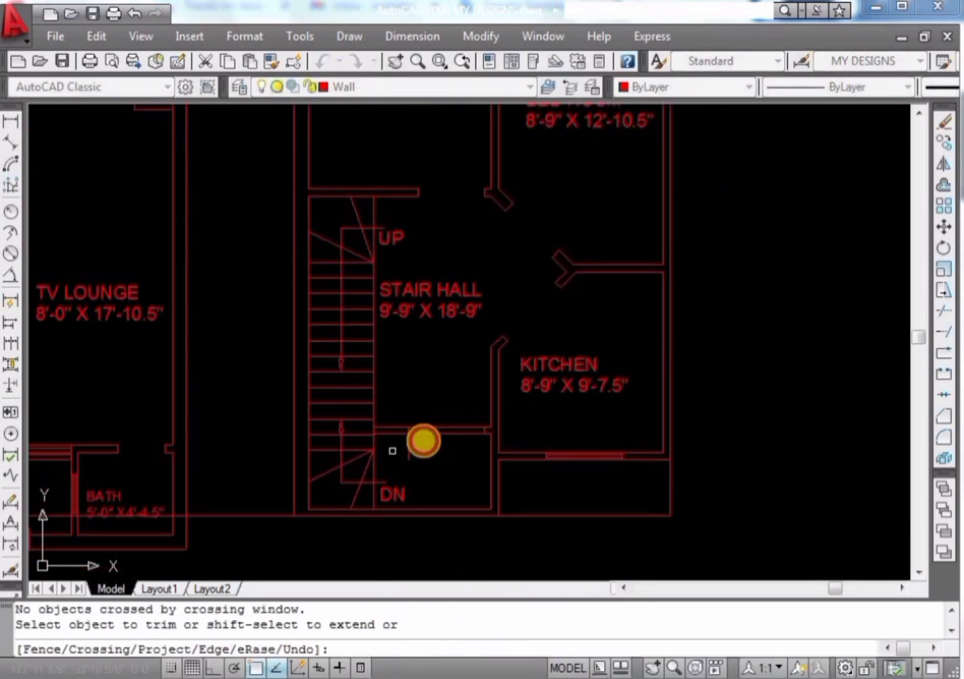
double_click(448, 371)
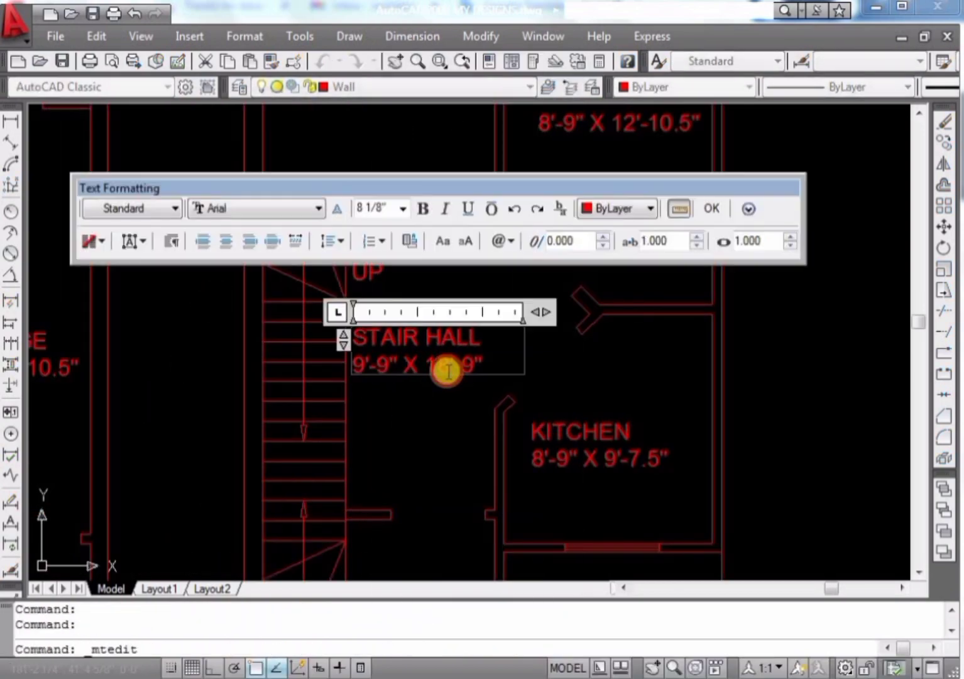
text(23)
click(434, 426)
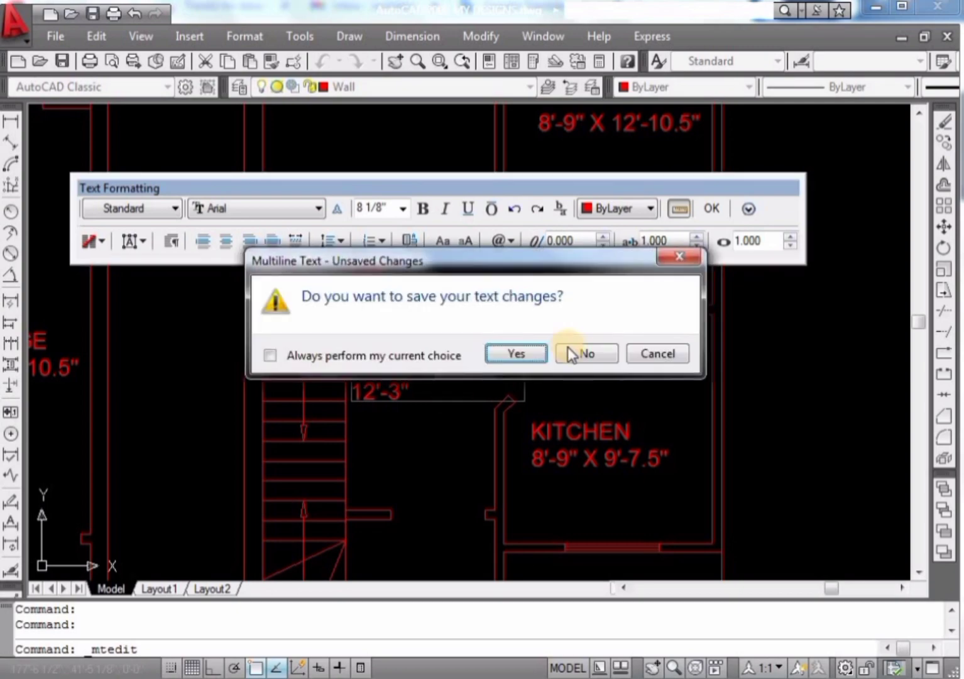
click(569, 353)
click(396, 406)
key(Escape)
scroll(417, 443, down, 2)
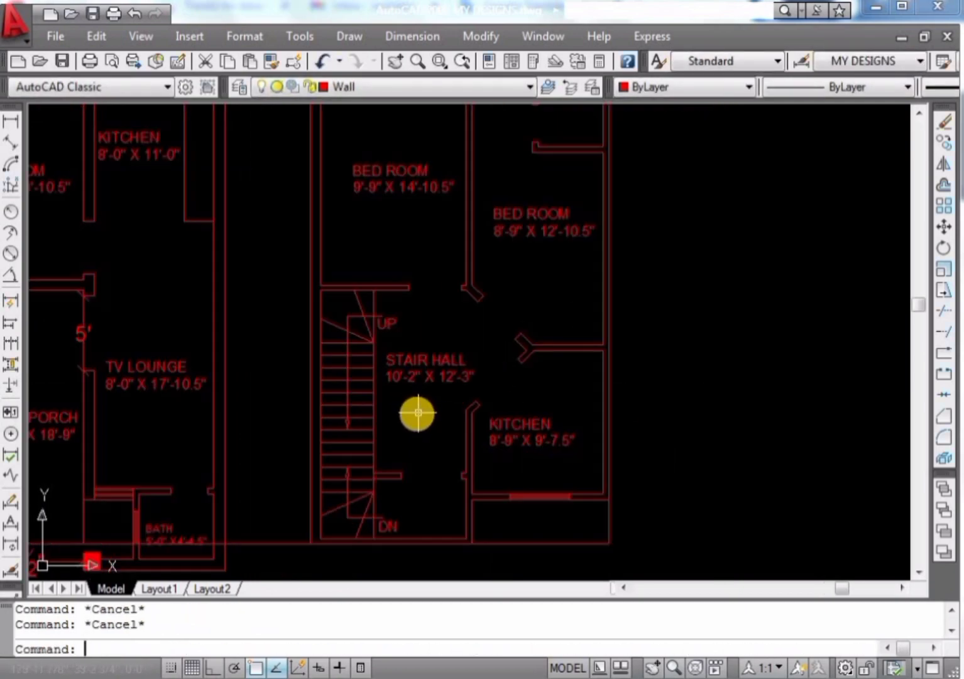
scroll(417, 413, down, 3)
scroll(478, 257, down, 2)
Window-select the first floor plan, copy it to the right, and save.
drag(352, 182, 474, 402)
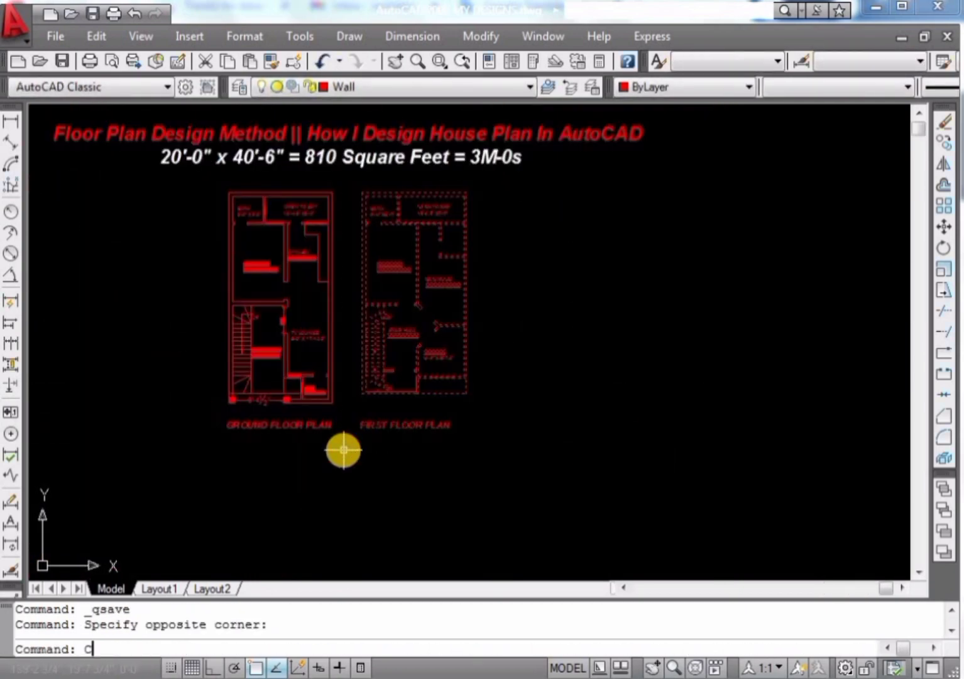
text(co)
key(Return)
click(345, 448)
click(461, 446)
key(ctrl+s)
Erase the upper stair lines and UP note in the new plan copy.
scroll(576, 350, up, 2)
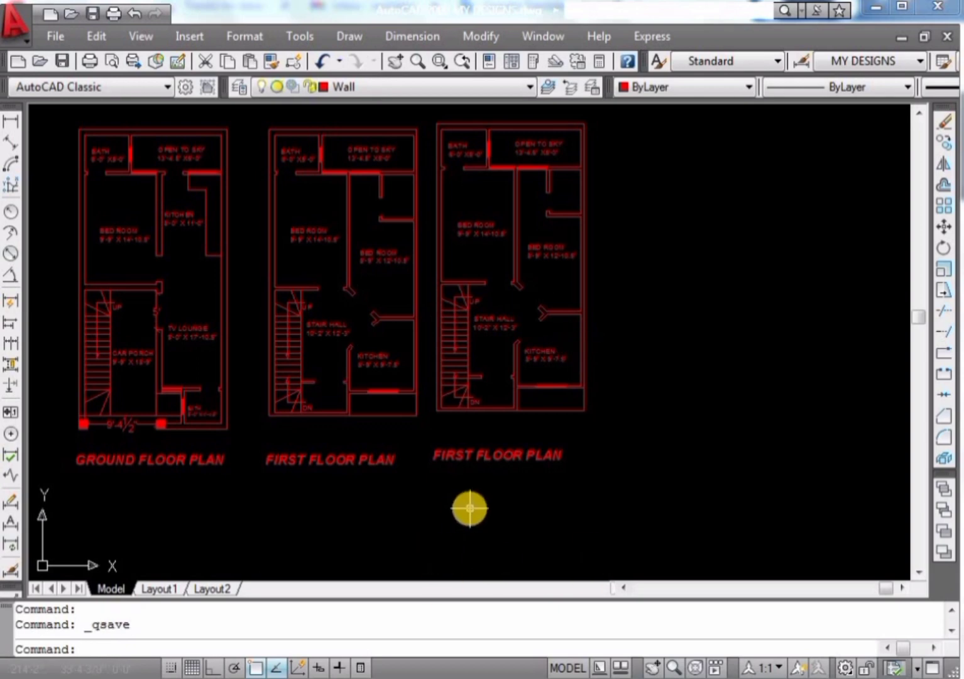
key(Escape)
key(Escape)
scroll(504, 299, up, 3)
click(466, 288)
drag(430, 383, 409, 360)
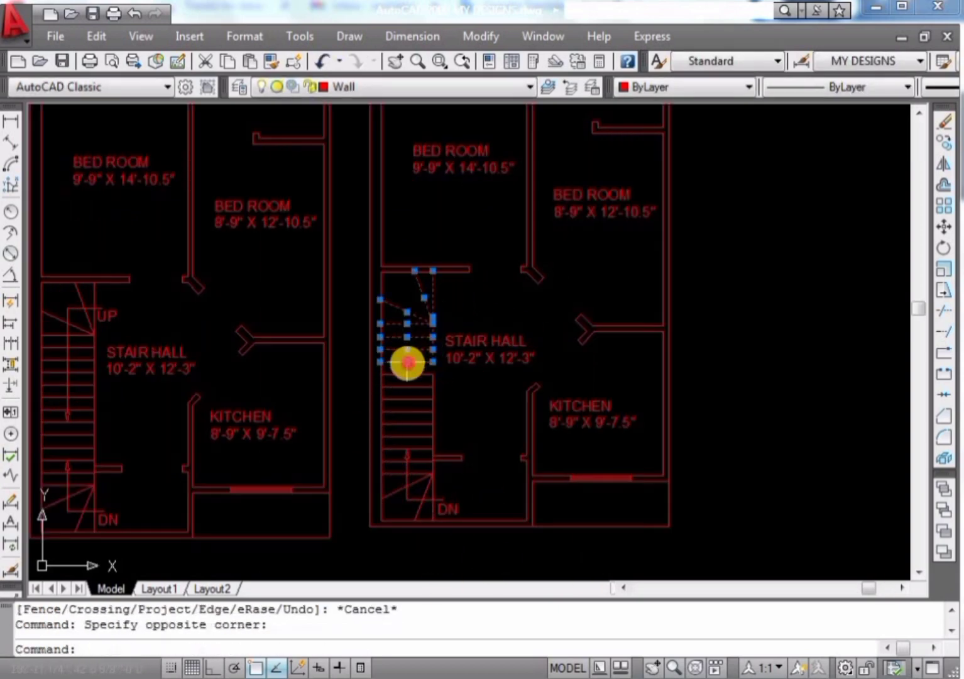
key(Delete)
Extend the stair-hall wall and remove door pieces, then undo those extra edits.
text(ex)
key(Return)
key(Return)
click(510, 272)
key(Escape)
key(Delete)
click(501, 309)
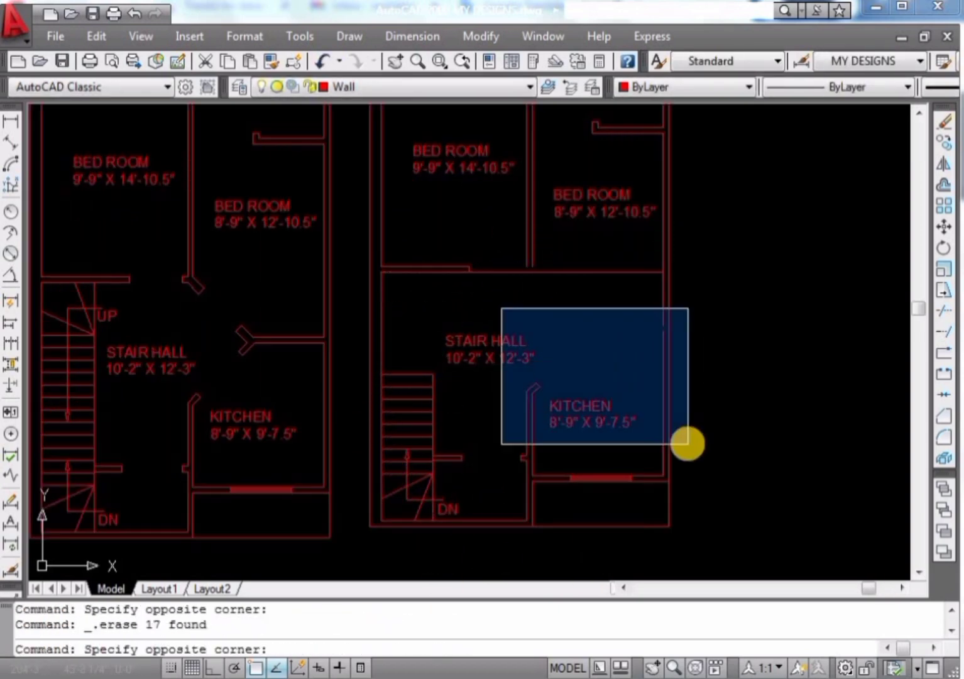
key(Escape)
key(ctrl+z)
key(ctrl+z)
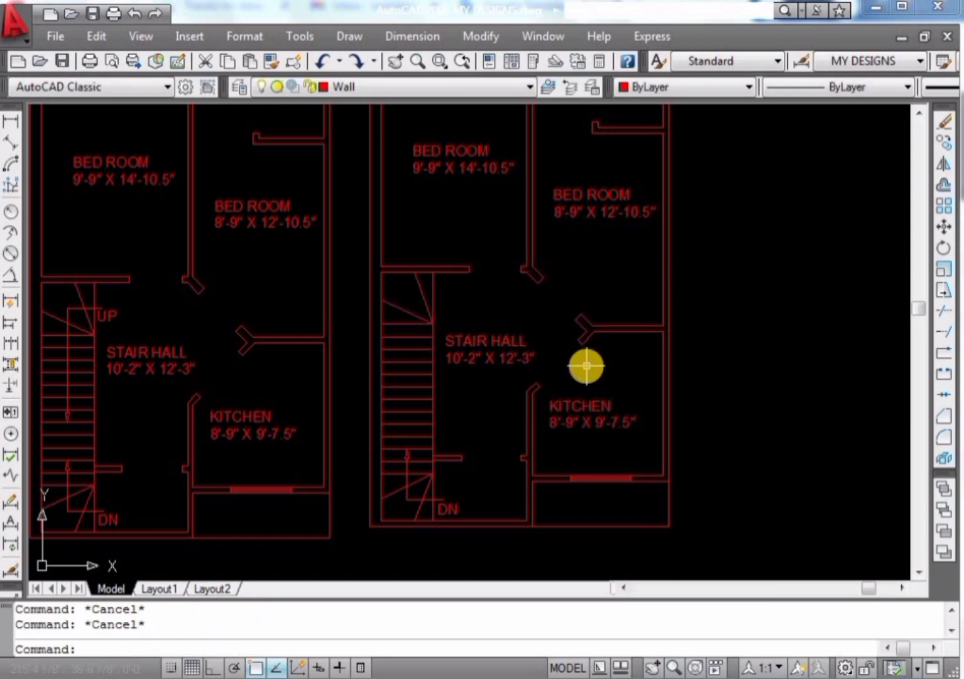
text(f)
key(Return)
scroll(581, 352, up, 3)
Erase the interior bedroom walls of the third plan.
key(Escape)
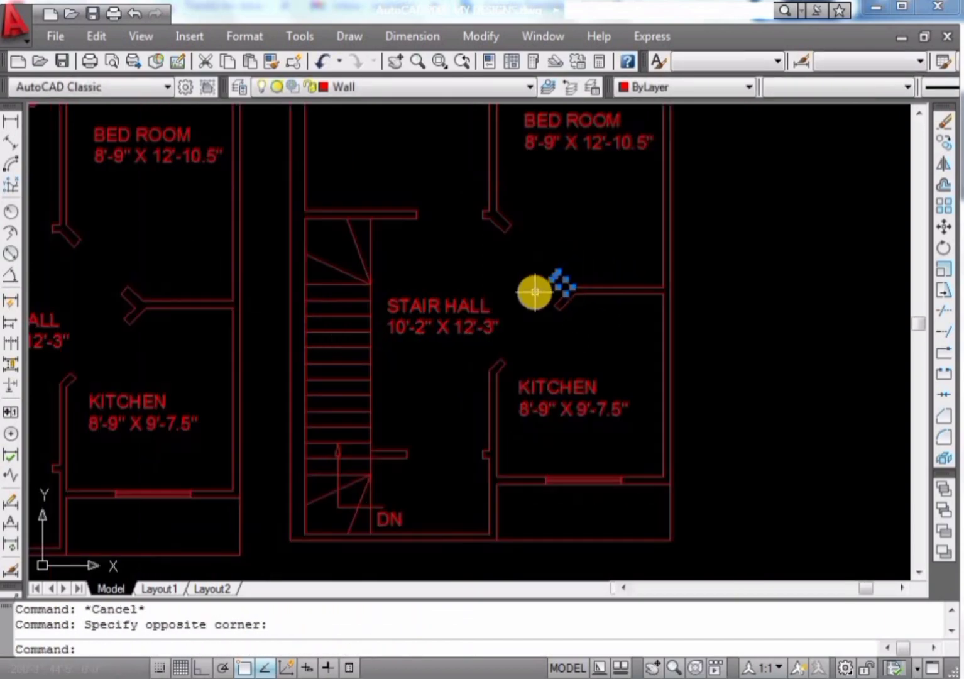
text(ex)
scroll(497, 264, up, 5)
scroll(498, 251, down, 5)
scroll(508, 276, up, 5)
text(f)
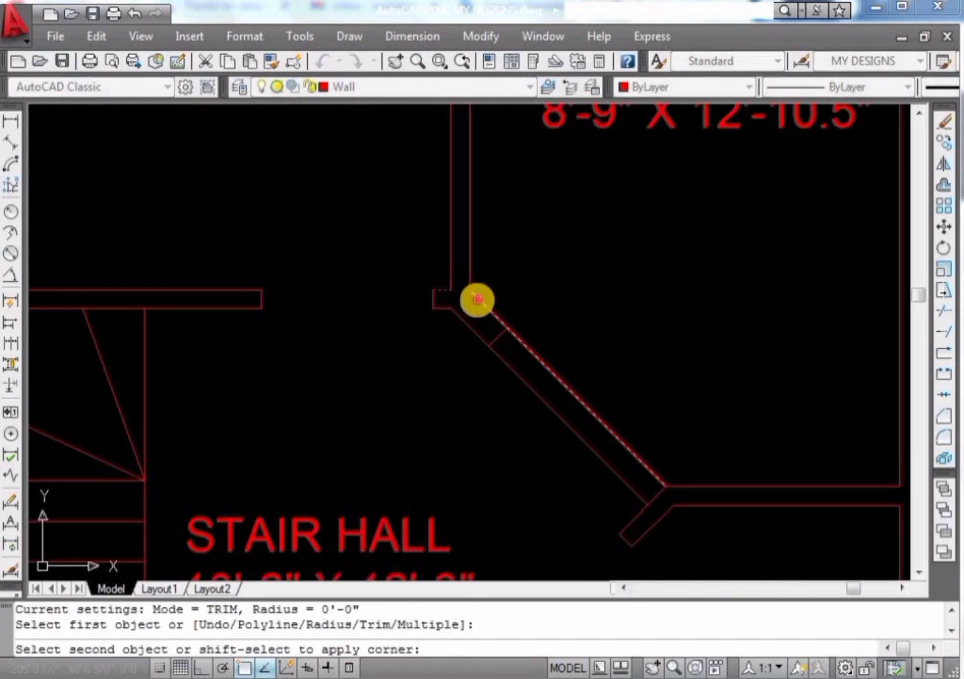
scroll(473, 297, down, 5)
drag(509, 228, 402, 301)
key(Delete)
Try extending the walls beside the open-to-sky area, then cancel.
scroll(230, 196, up, 5)
text(ex)
key(Return)
key(Return)
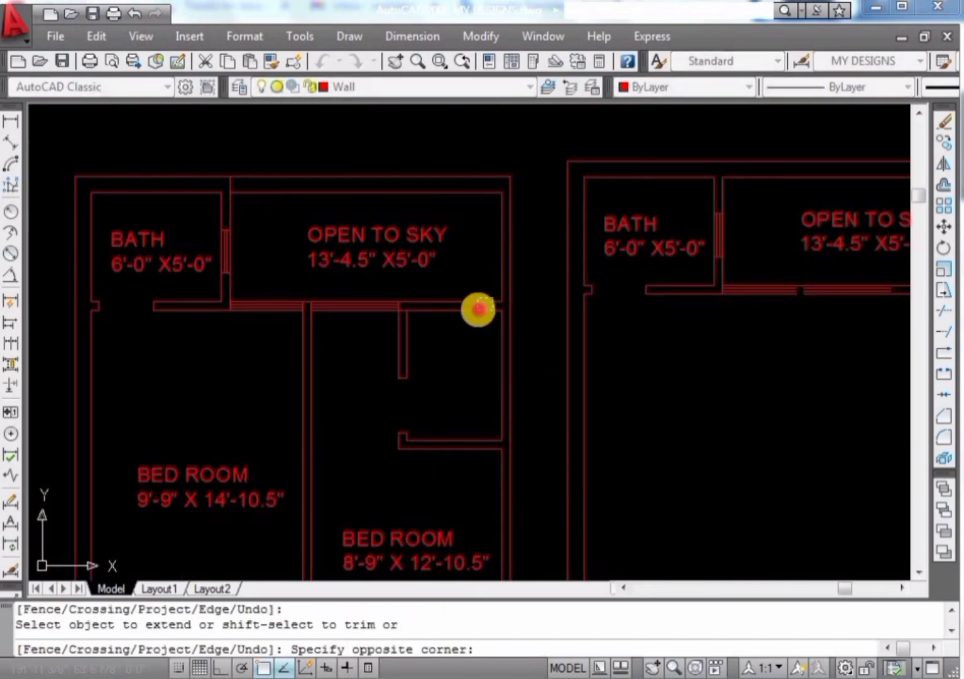
drag(476, 308, 457, 239)
scroll(509, 235, up, 3)
text(e)
key(Escape)
Delete the open-to-sky walls, label and remaining inner wall lines.
text(tr)
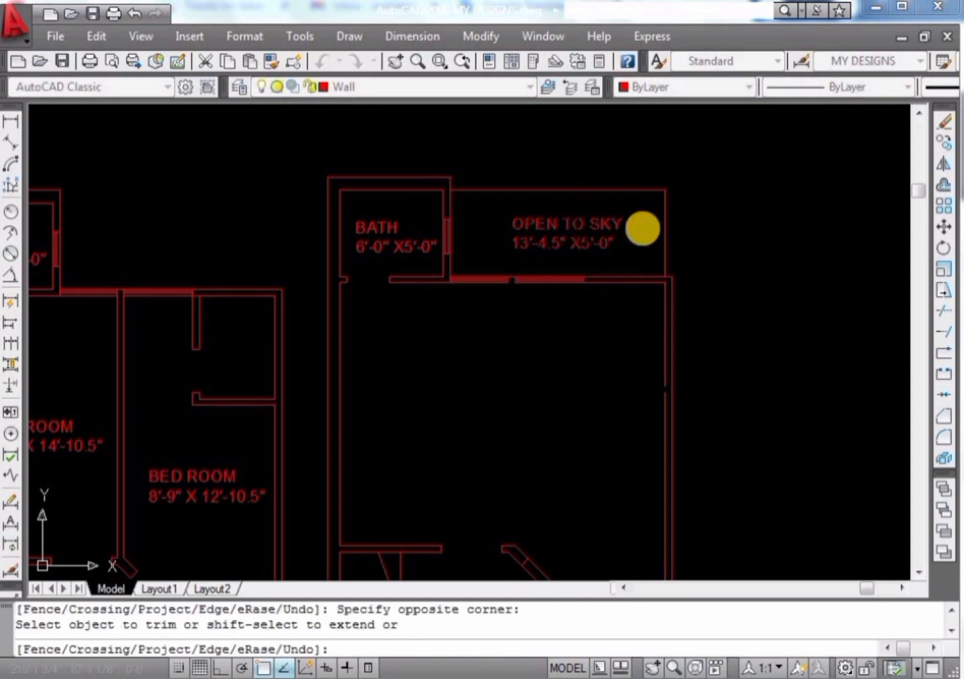
drag(641, 226, 581, 222)
key(Delete)
scroll(581, 222, up, 5)
drag(302, 252, 627, 347)
key(Delete)
Attempt fillet corner joins on the remaining walls, cancelling each.
scroll(642, 340, down, 5)
text(f)
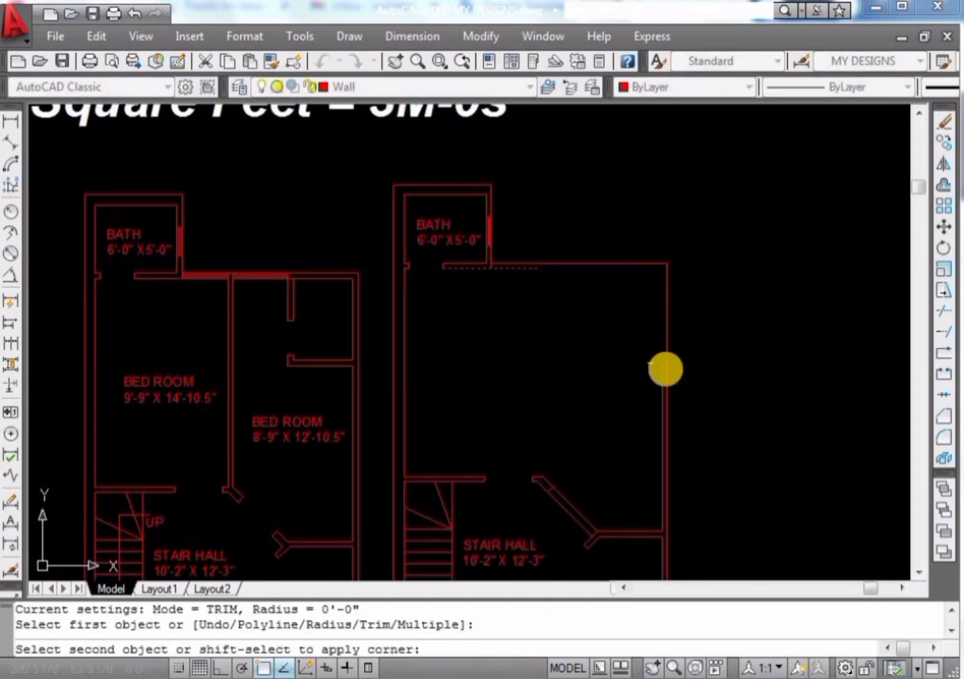
key(Escape)
key(Escape)
scroll(512, 278, up, 5)
text(f)
key(Escape)
key(Escape)
scroll(510, 270, up, 3)
Try stretching the walls around the bath, then cancel the stretch and fillet.
click(486, 259)
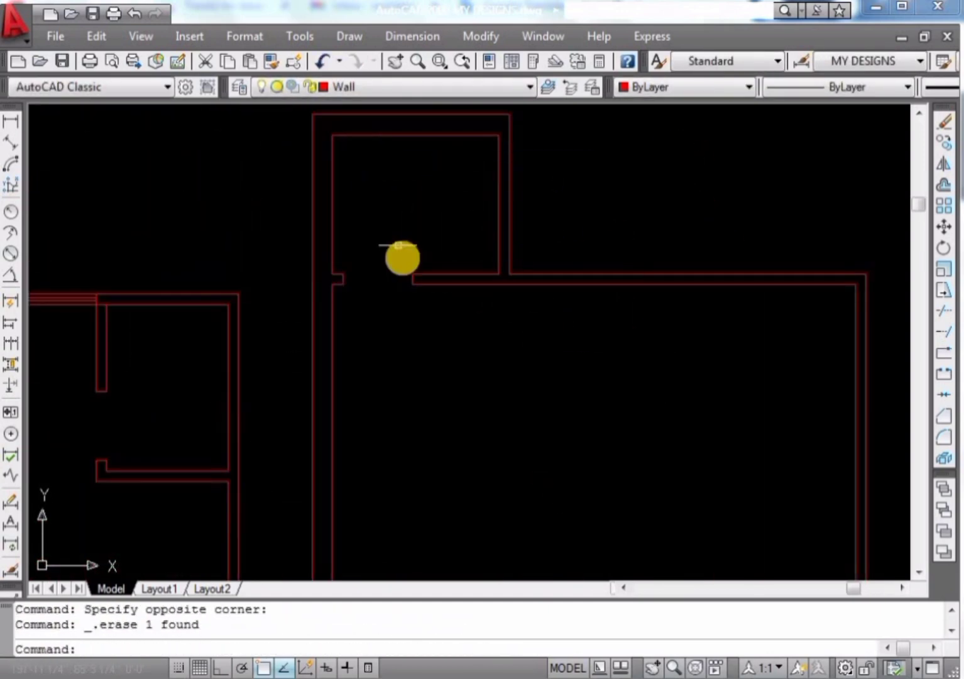
scroll(479, 133, up, 2)
text(s)
click(479, 134)
key(Escape)
key(Escape)
text(f)
key(Escape)
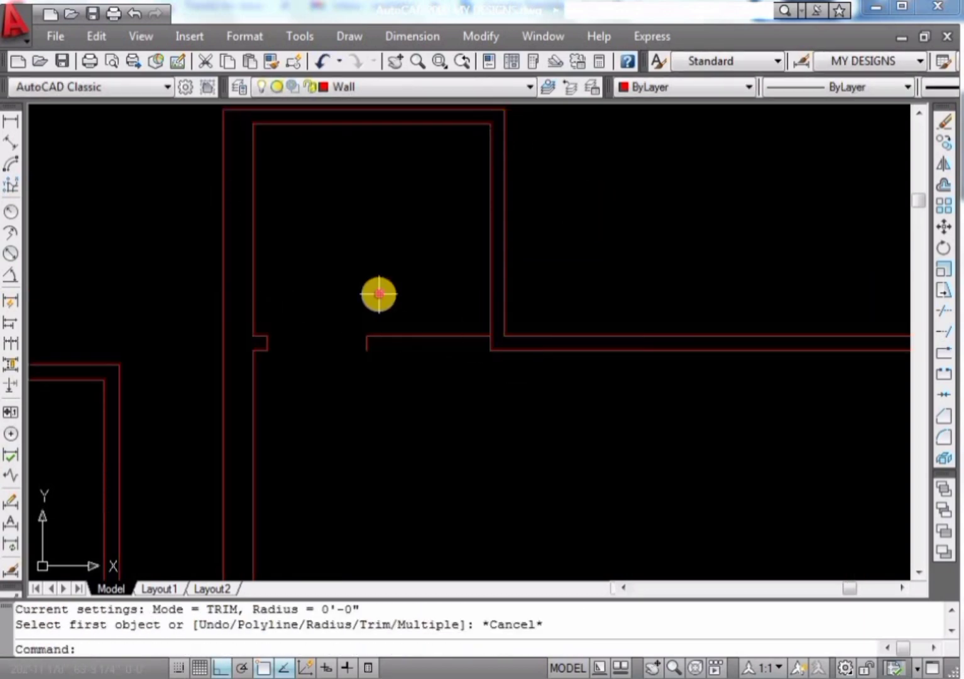
key(Escape)
key(Escape)
scroll(334, 330, down, 5)
scroll(374, 360, down, 3)
Strip the size from the OPEN TO SKY label and open the third plan's title for editing.
double_click(419, 356)
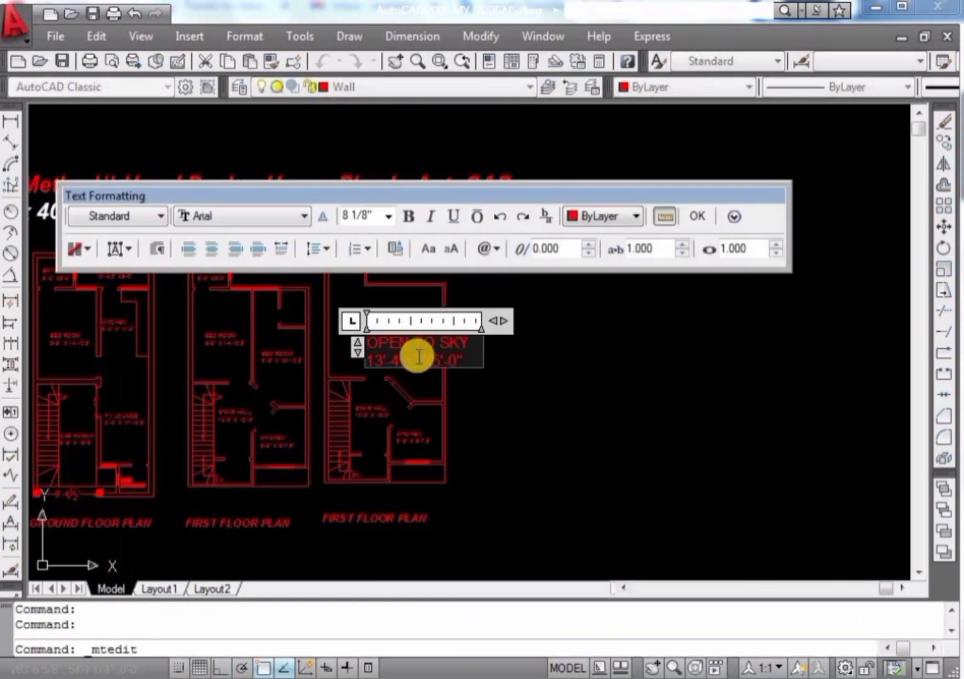
key(Escape)
scroll(441, 478, up, 2)
double_click(431, 462)
text(ECOND)
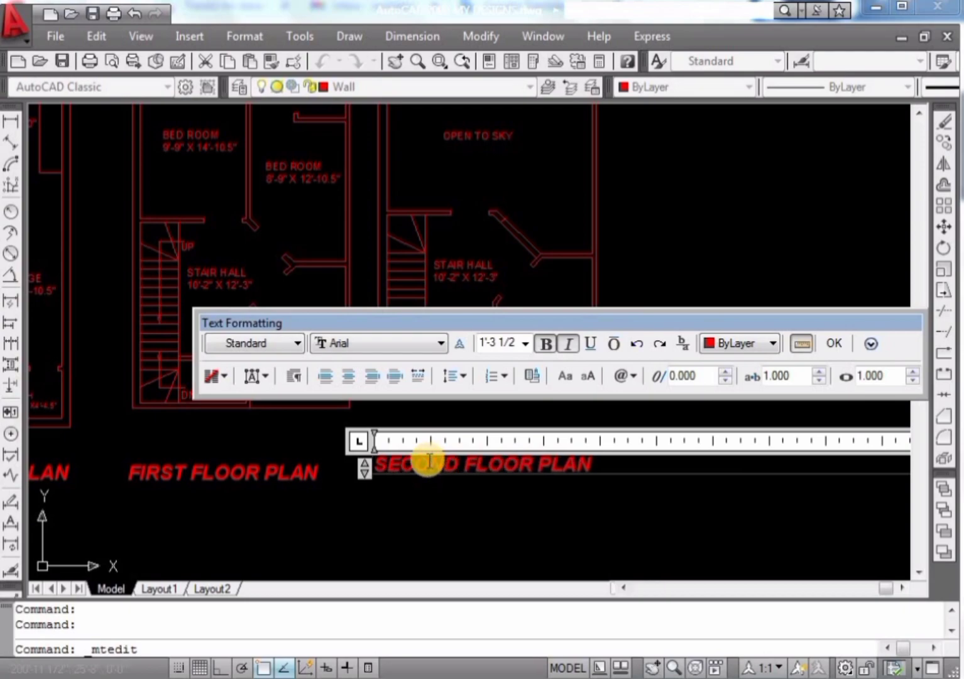
scroll(446, 459, up, 1)
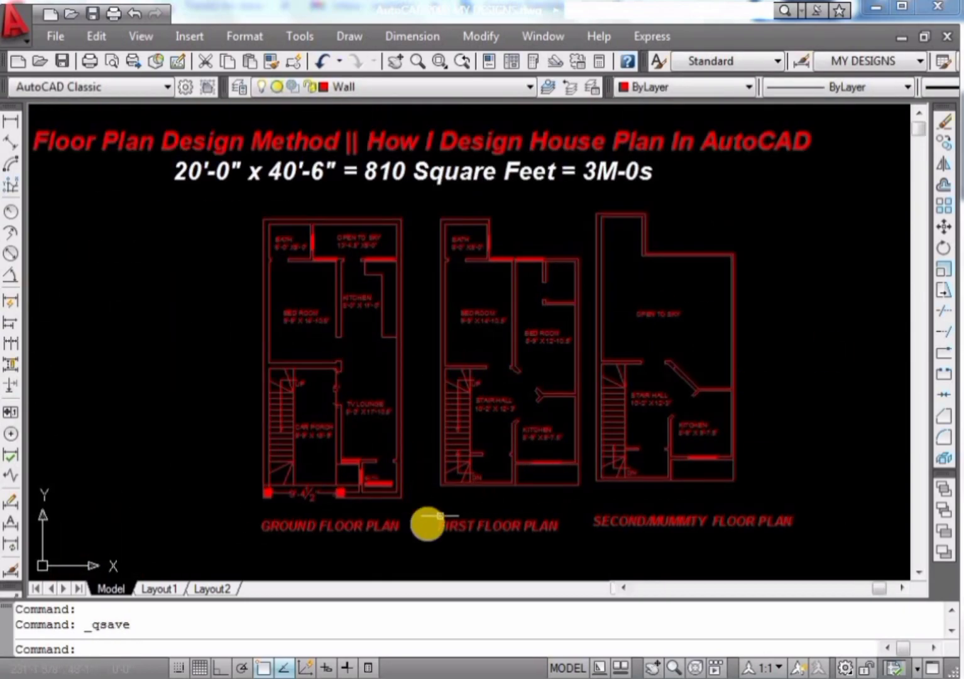